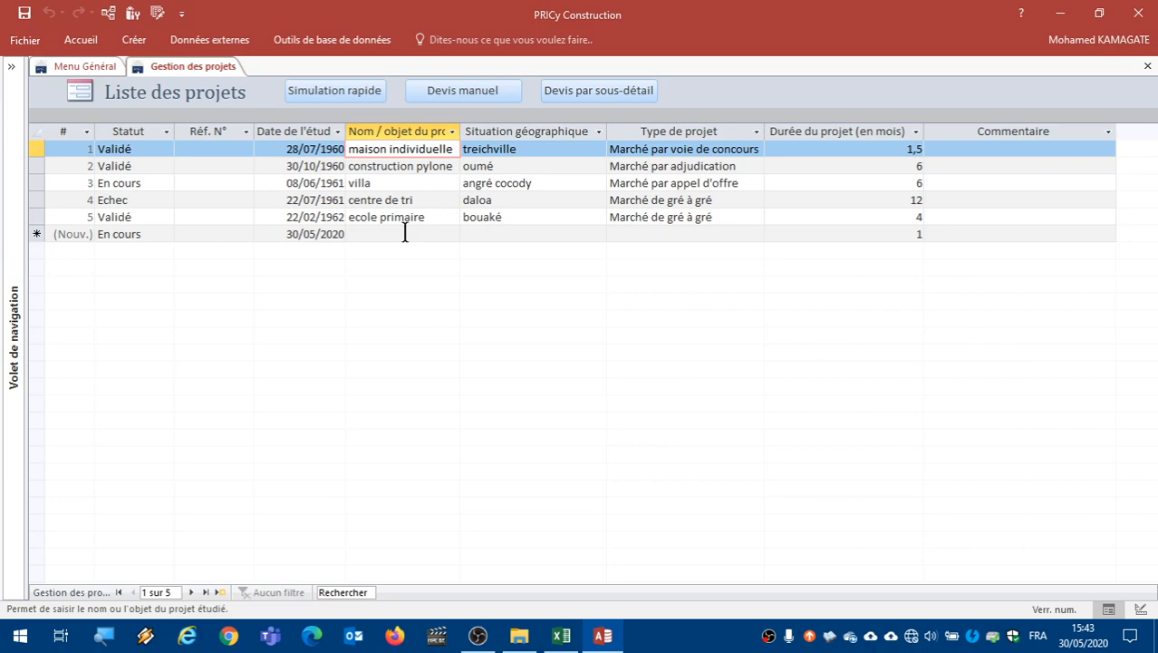
Step: Open the manual quote for the villa project and go to its quote editing page
click(405, 239)
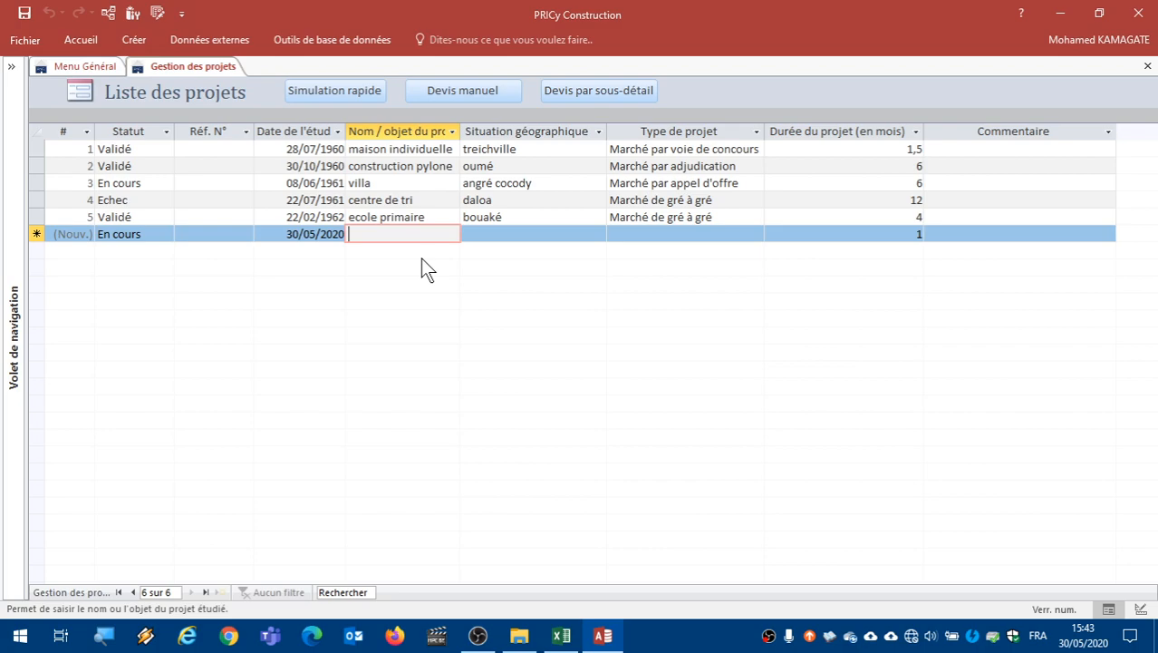
click(412, 150)
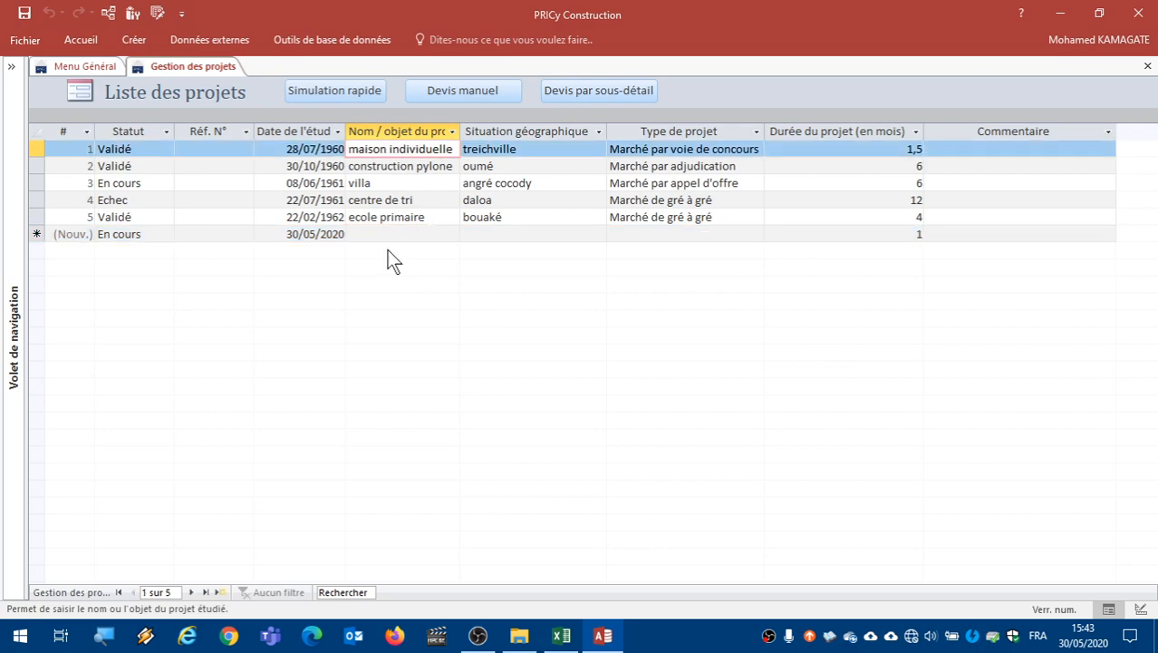
click(399, 182)
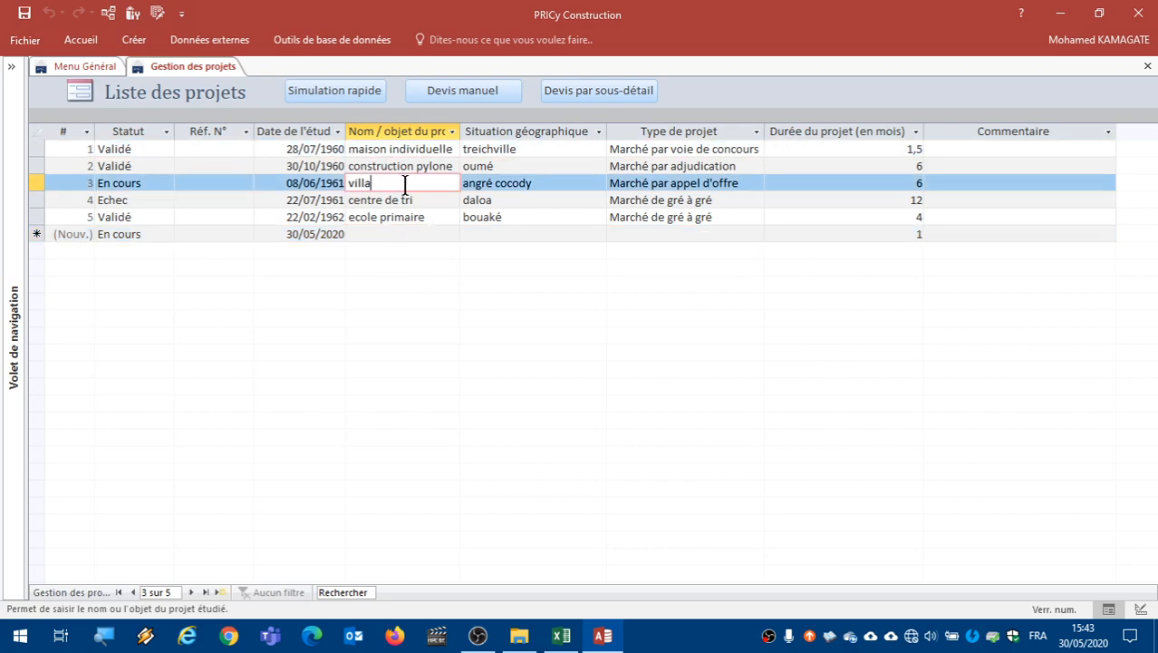
click(434, 90)
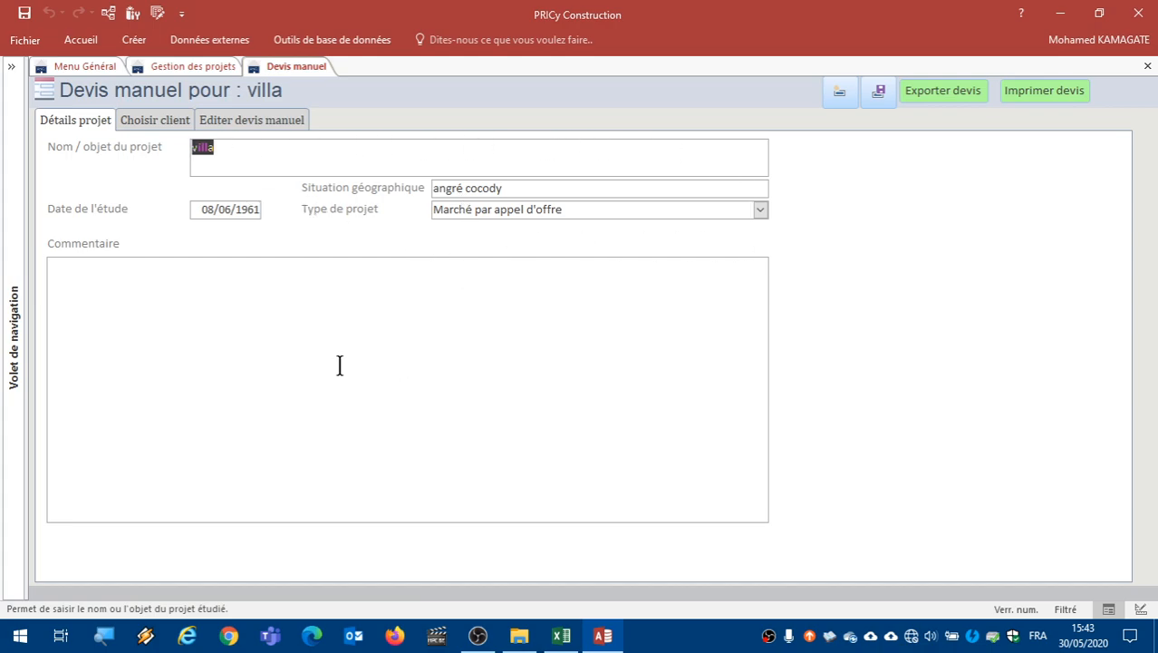
click(159, 120)
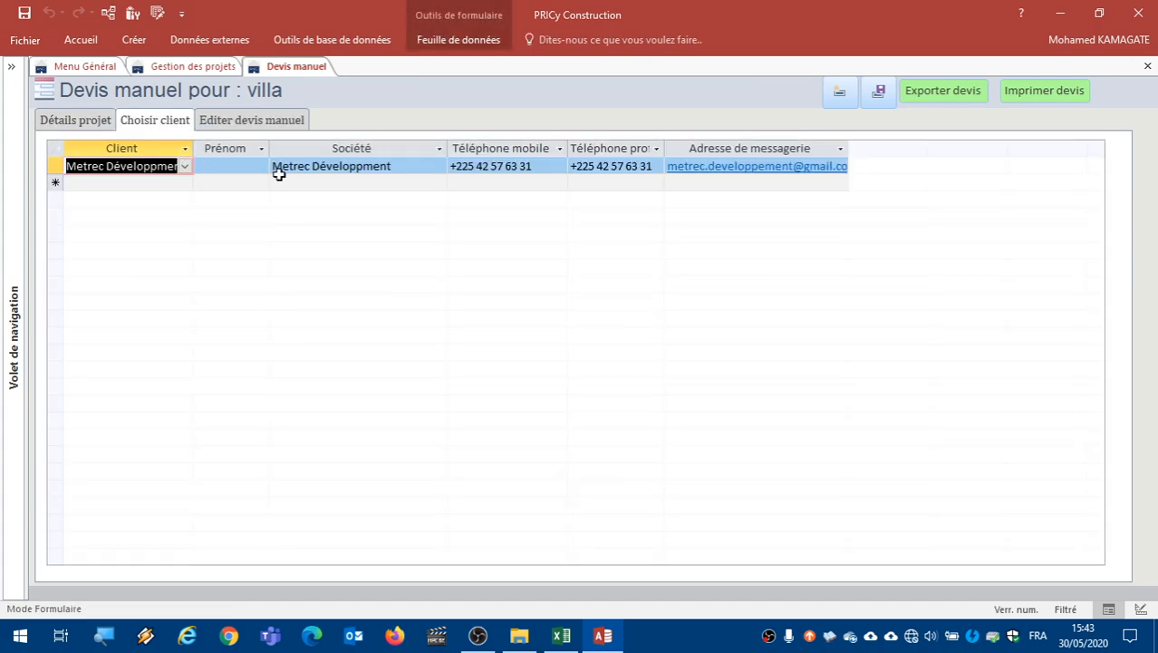
click(258, 125)
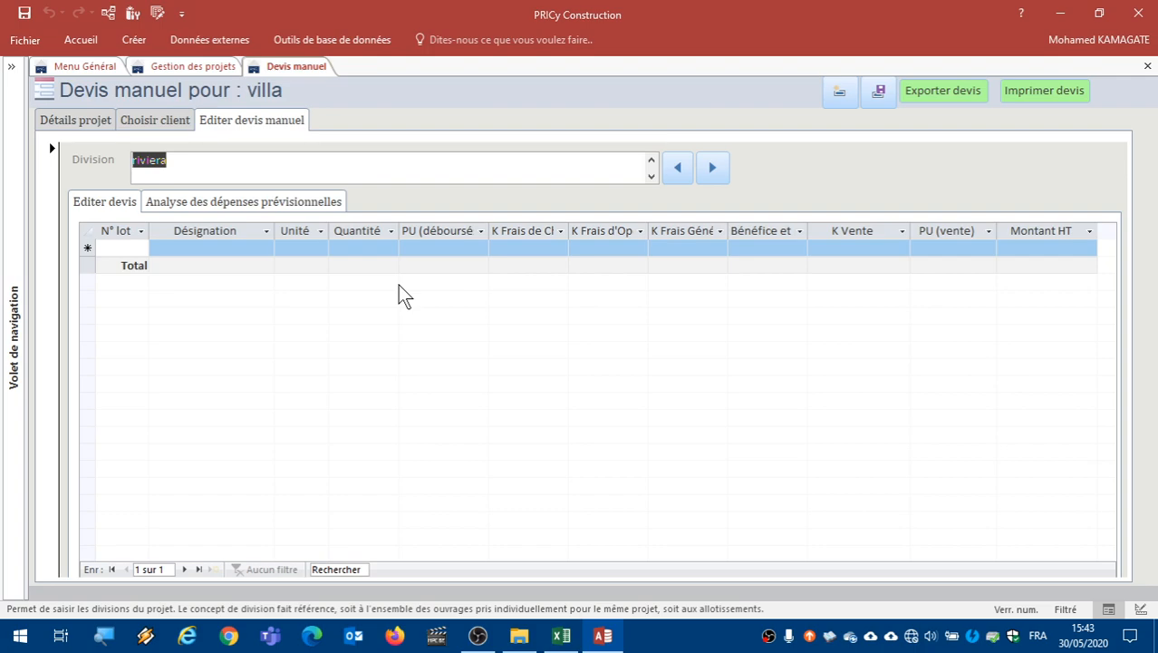
Step: Rename the quote's existing division as riviera 2
click(136, 248)
click(241, 162)
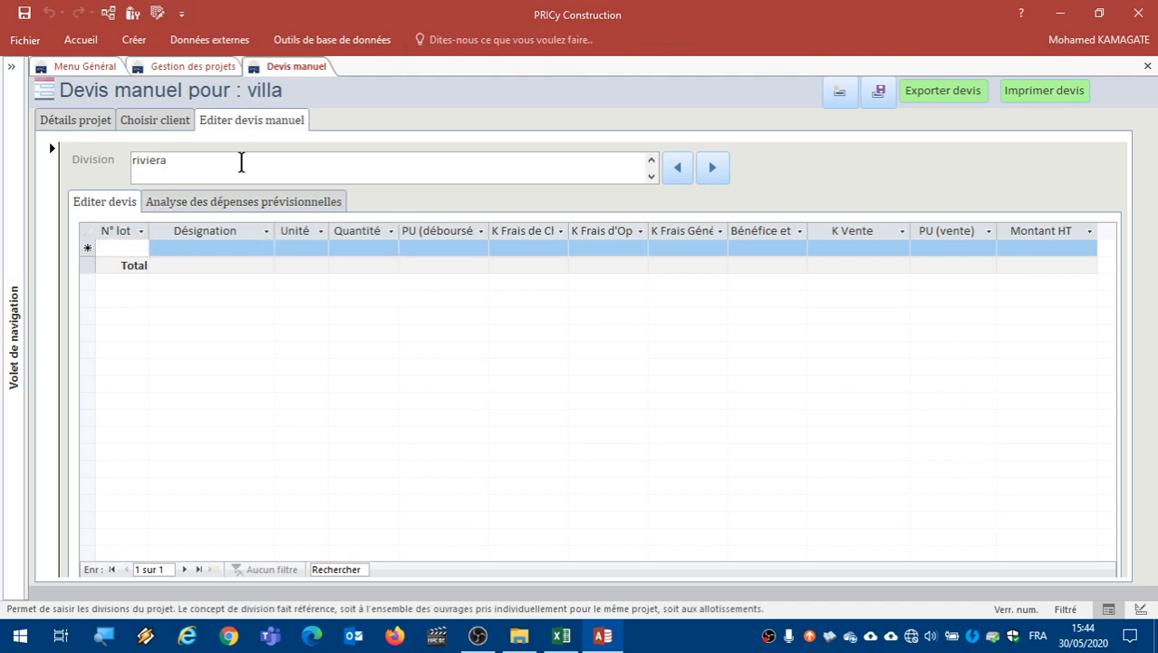
click(710, 170)
click(708, 170)
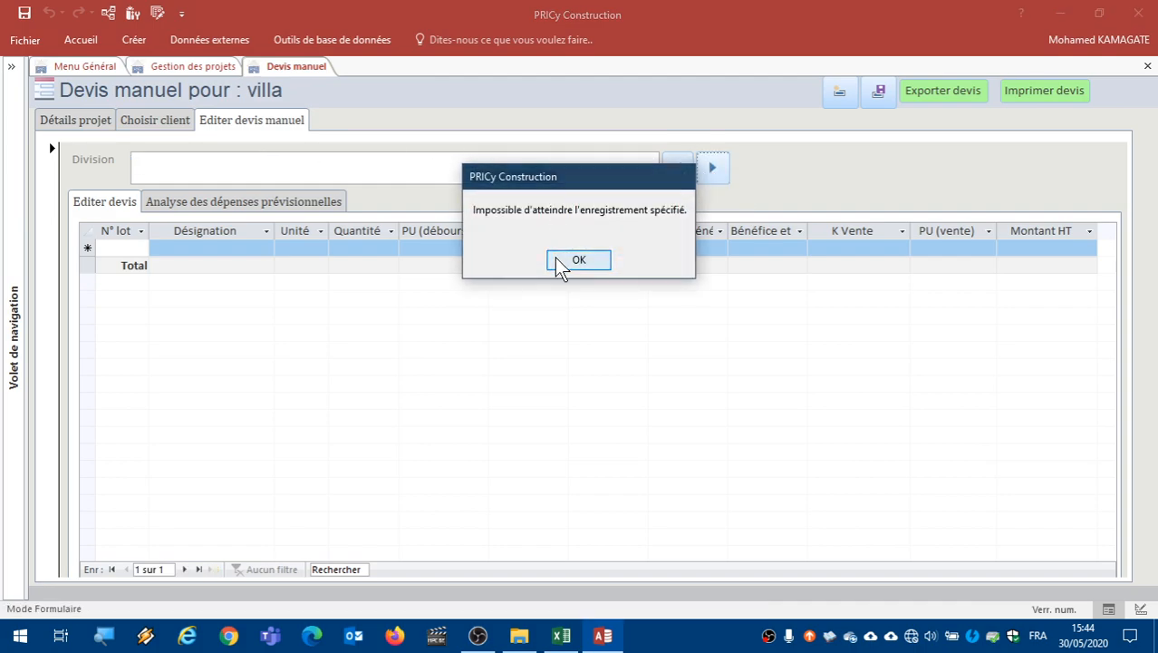
click(556, 260)
click(678, 169)
click(221, 164)
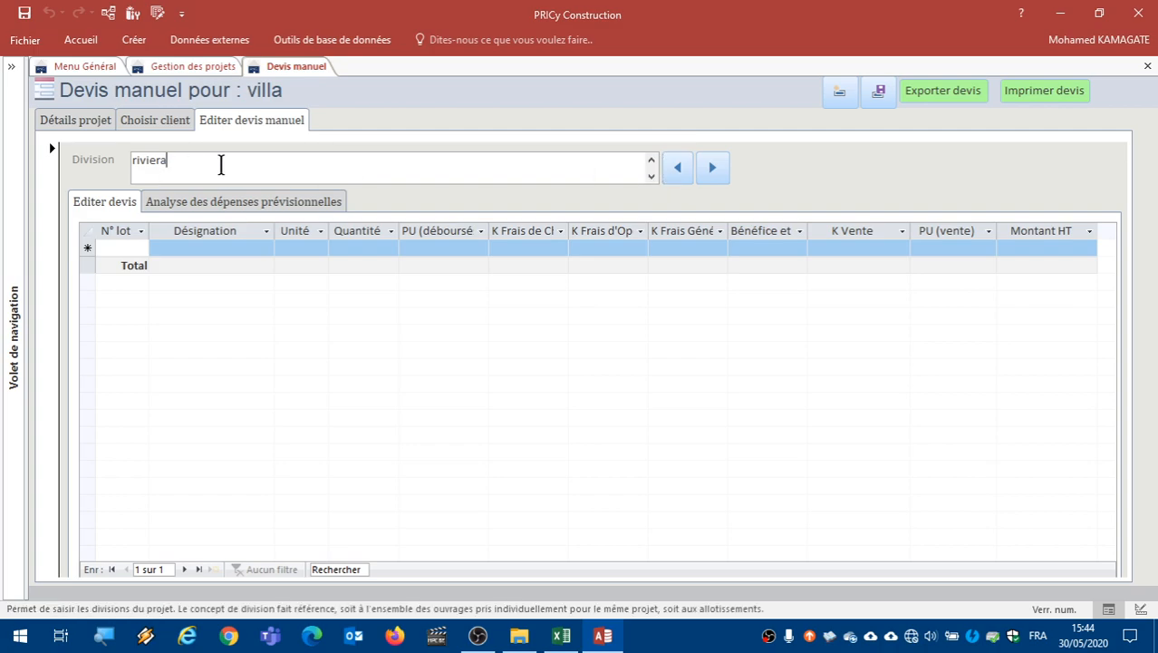
text(2)
Step: Enter 0001kool as the lot number of the first quote line
click(203, 255)
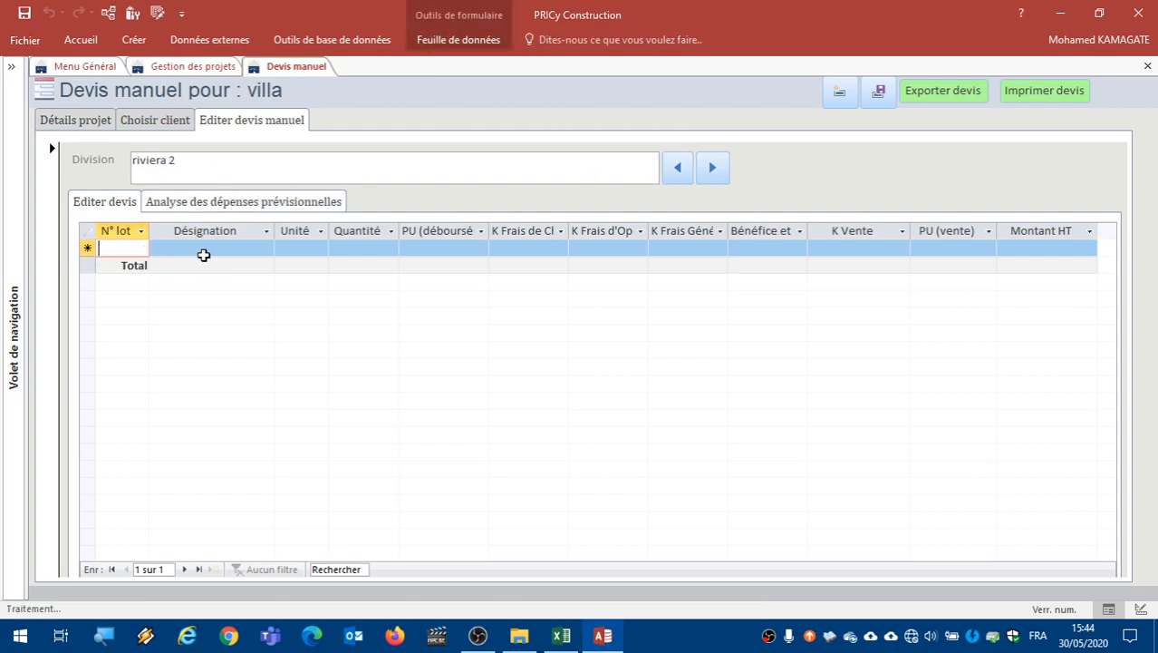
text(0)
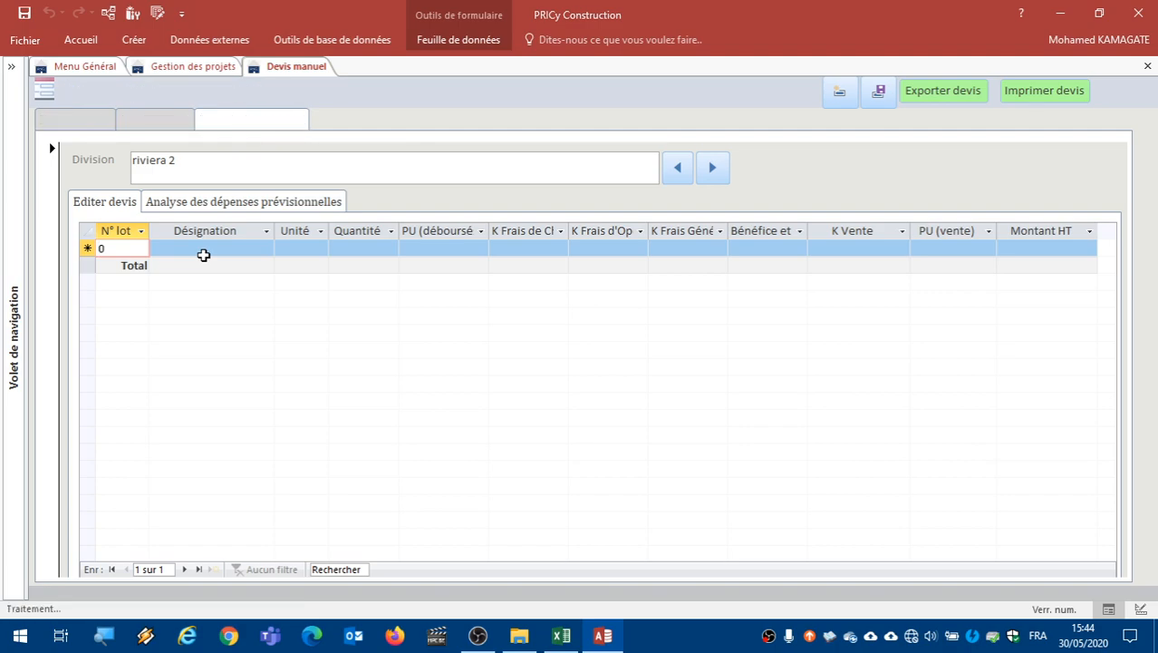
text(001kool)
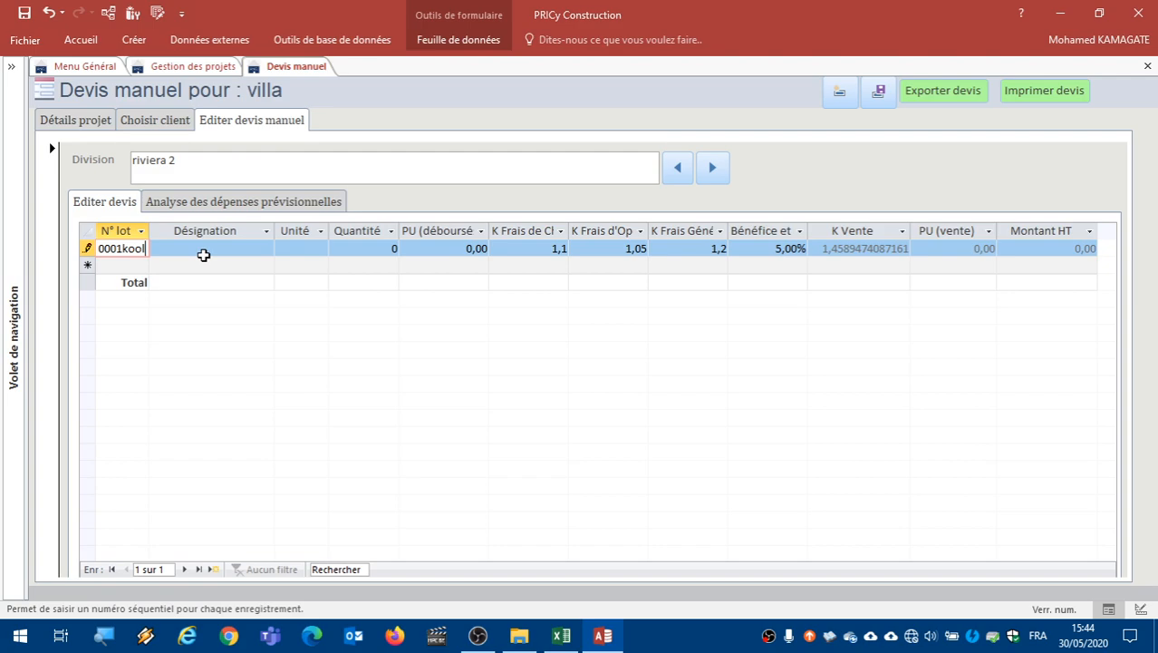
Step: Enter the first quote line's designation as "beton pour semeelle dosé à 350 kg/m3"
click(218, 256)
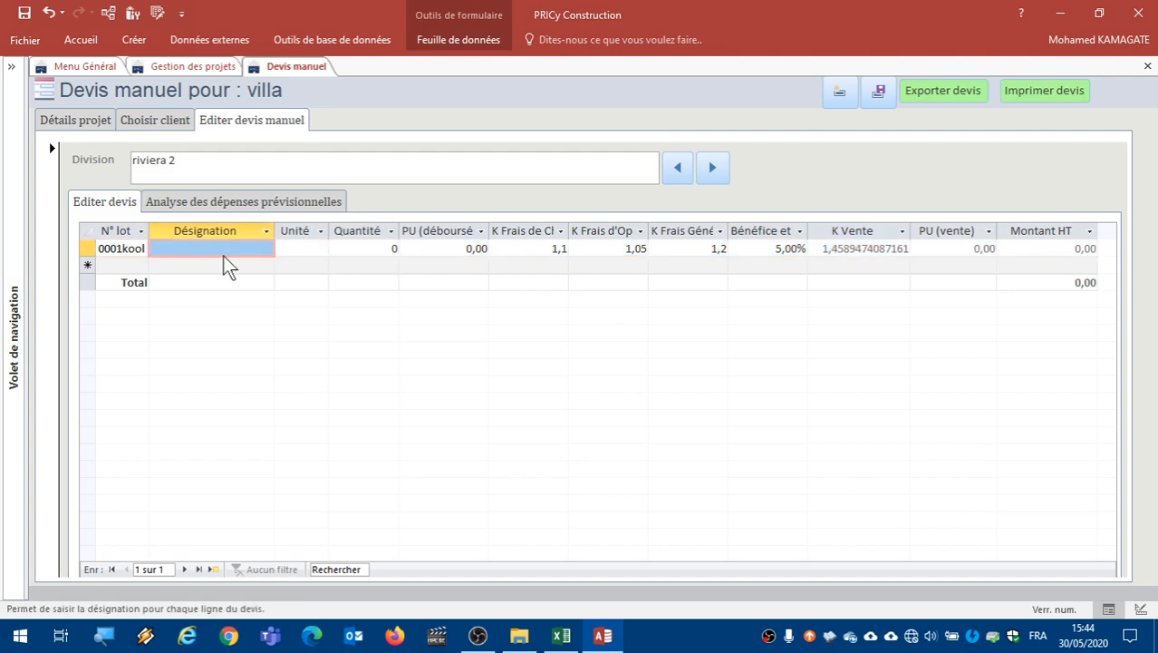
text(beton)
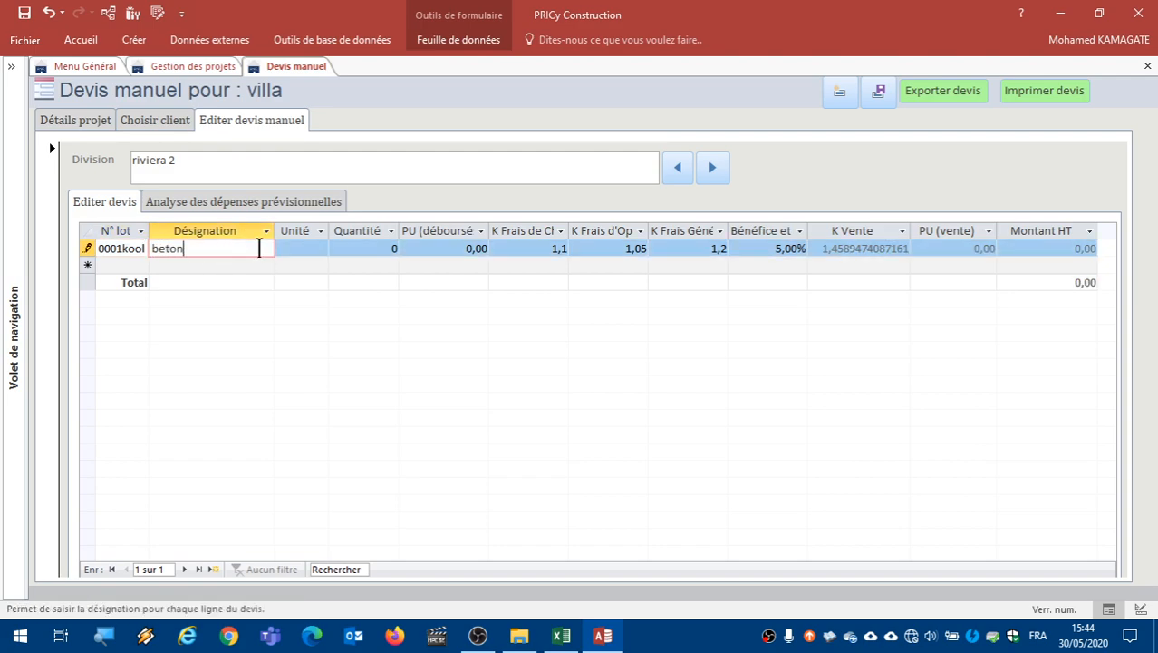
text( pour semeele)
click(331, 251)
click(251, 249)
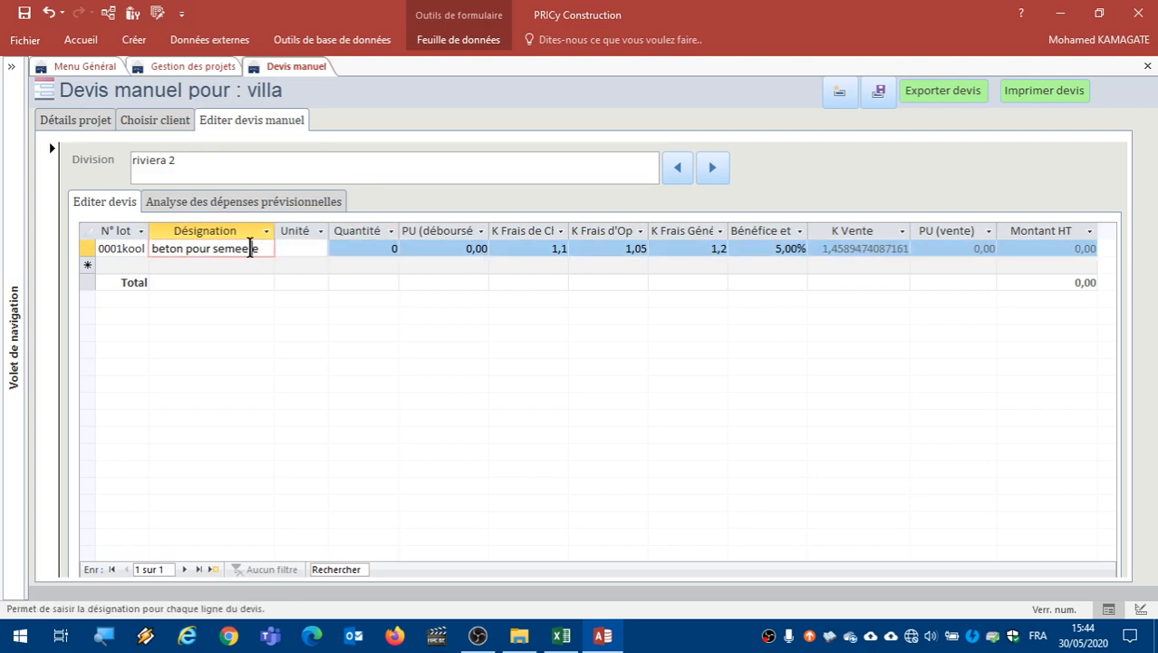
text(le dos)
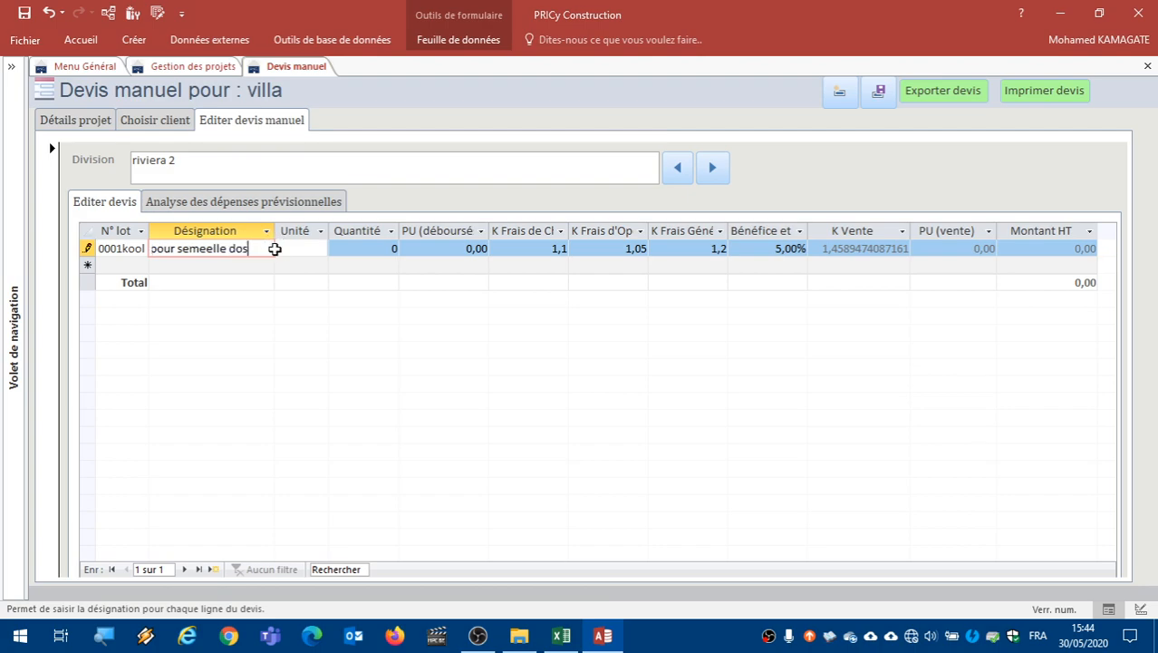
text(é à 350 kg)
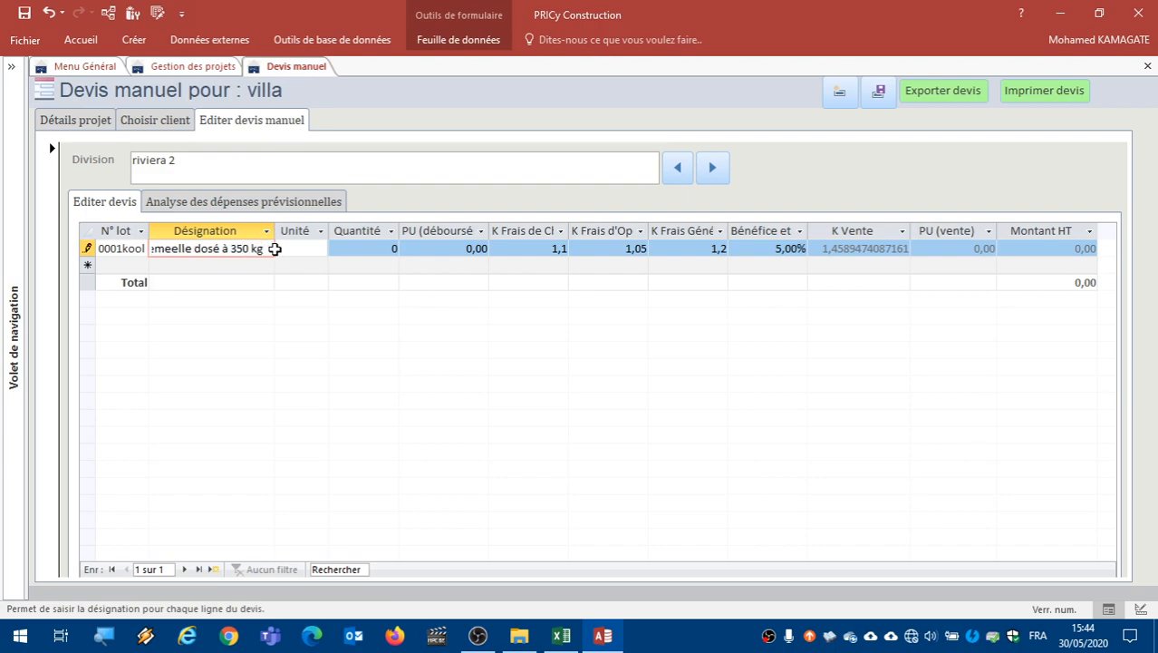
text(/m)
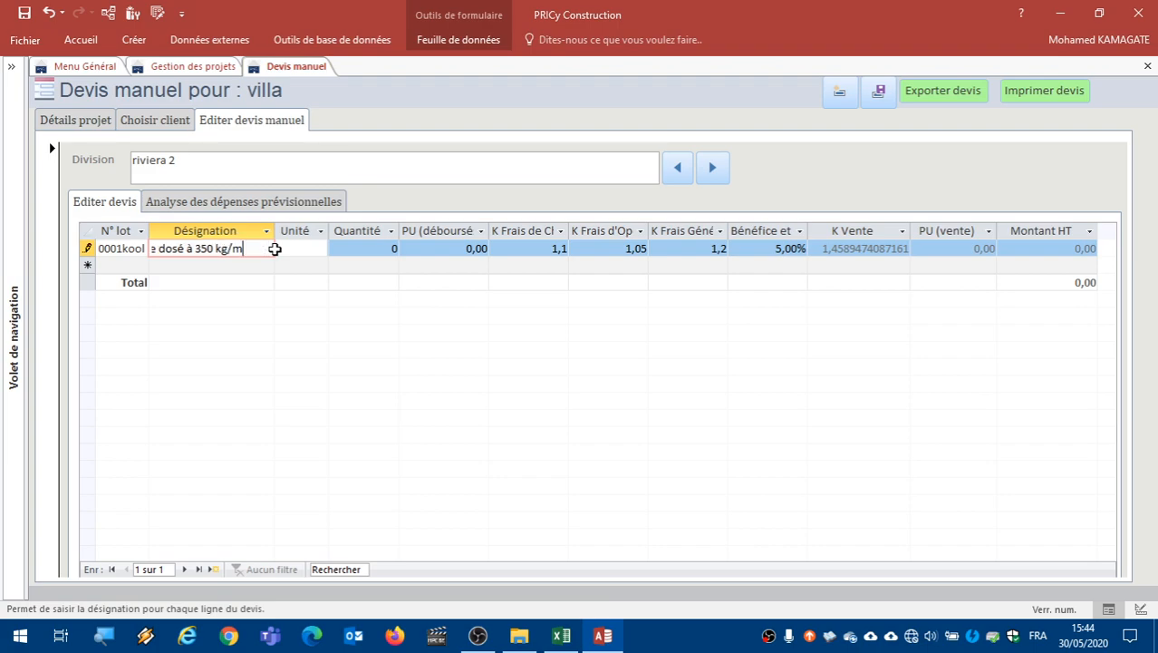
text(3)
Step: Set the concrete line's unit to m3, its quantity to 15 and its dry-cost unit price (PU déboursé) to 45000
click(301, 246)
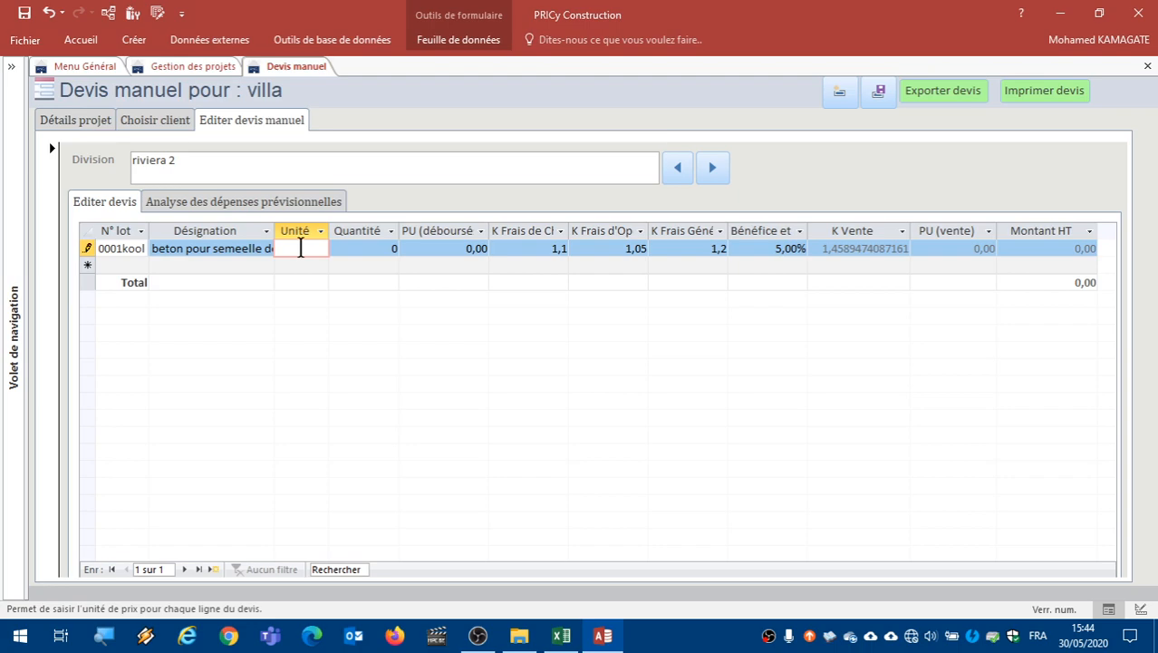
text(m3)
key(Tab)
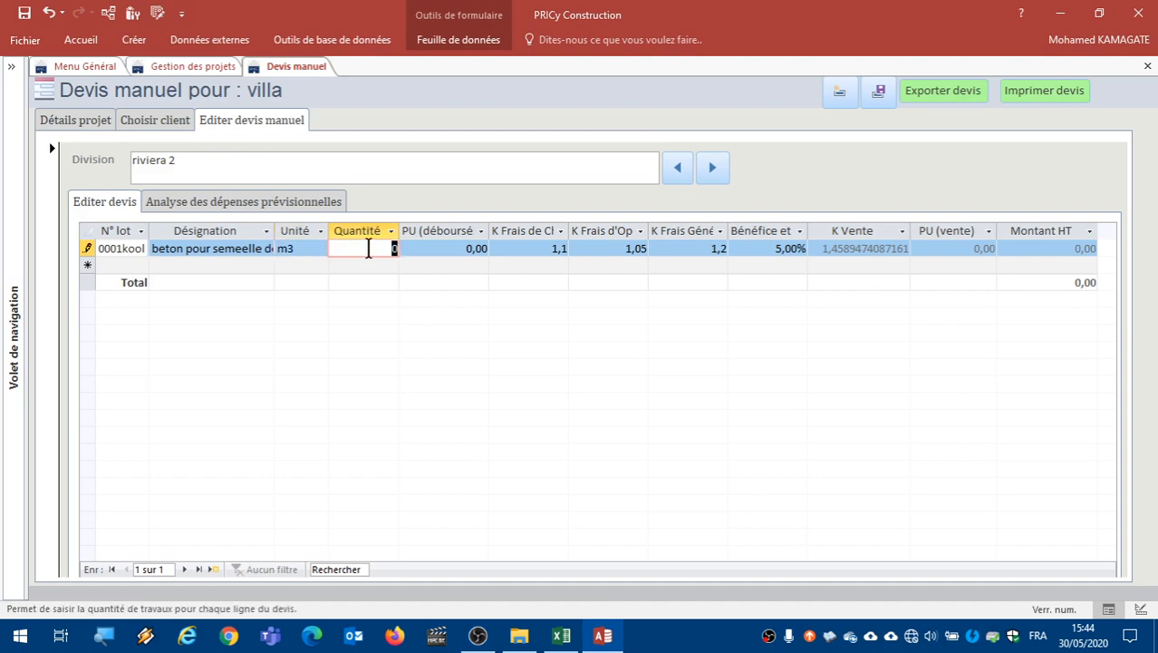
text(15)
click(435, 250)
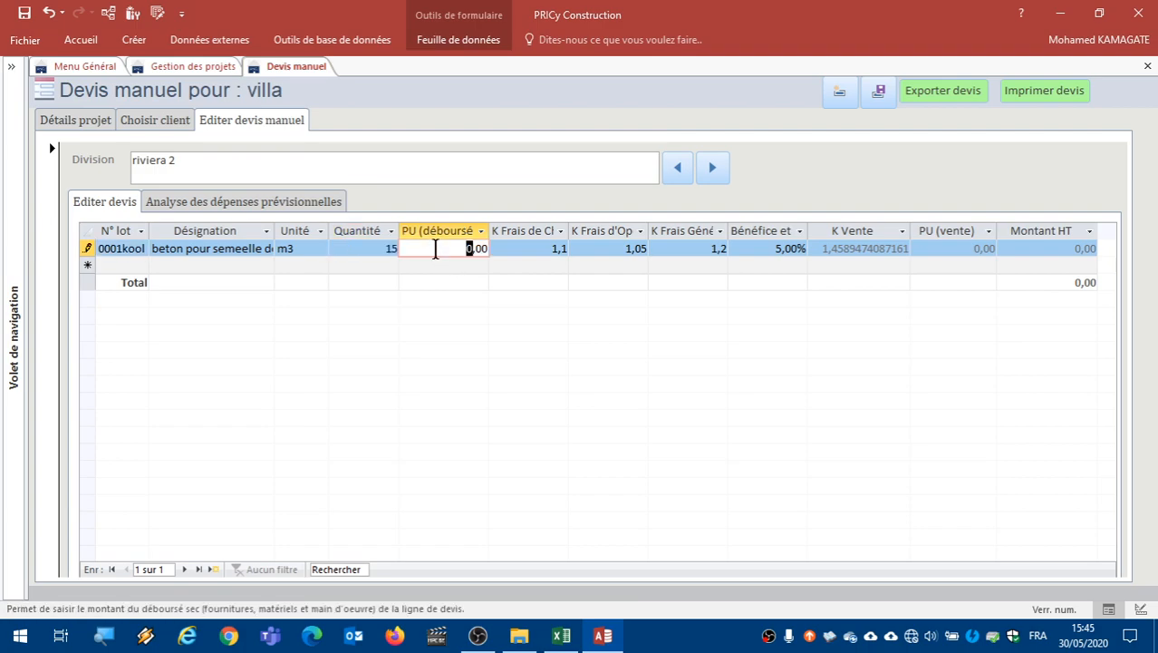
text(45000)
Step: Set the concrete line's site cost coefficient (K Frais de Chantier) to 1,15
click(517, 247)
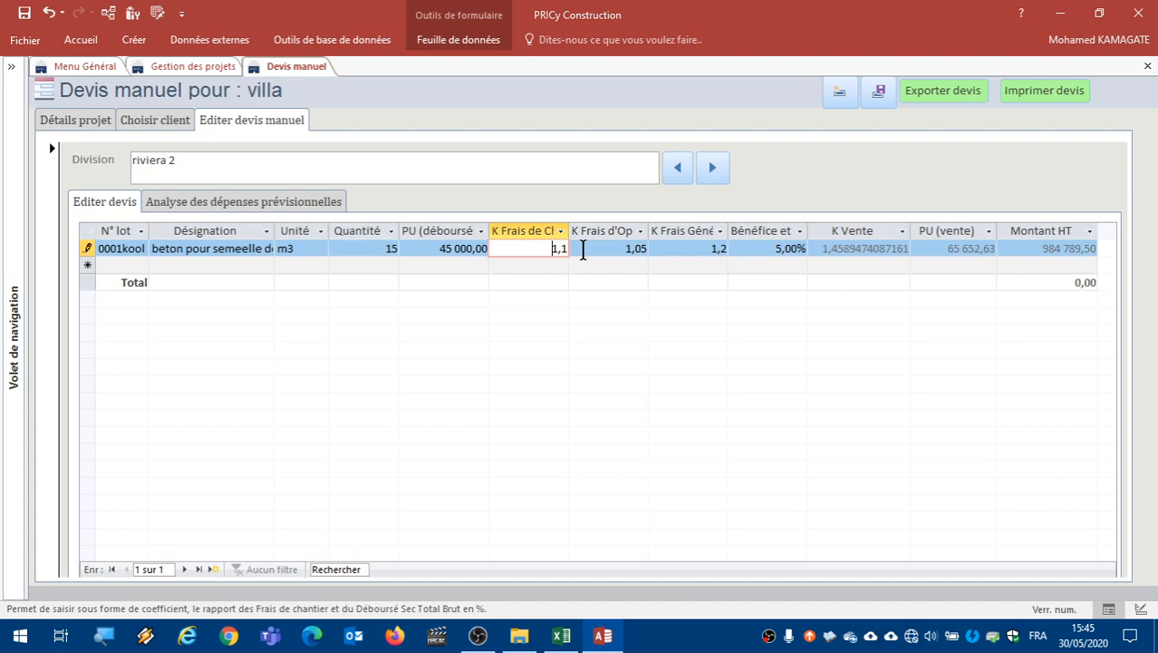
drag(561, 251, 612, 266)
text(15)
Step: Resize the coefficient columns of the quote table, making the K Frais de Chantier column narrower
drag(567, 232, 680, 234)
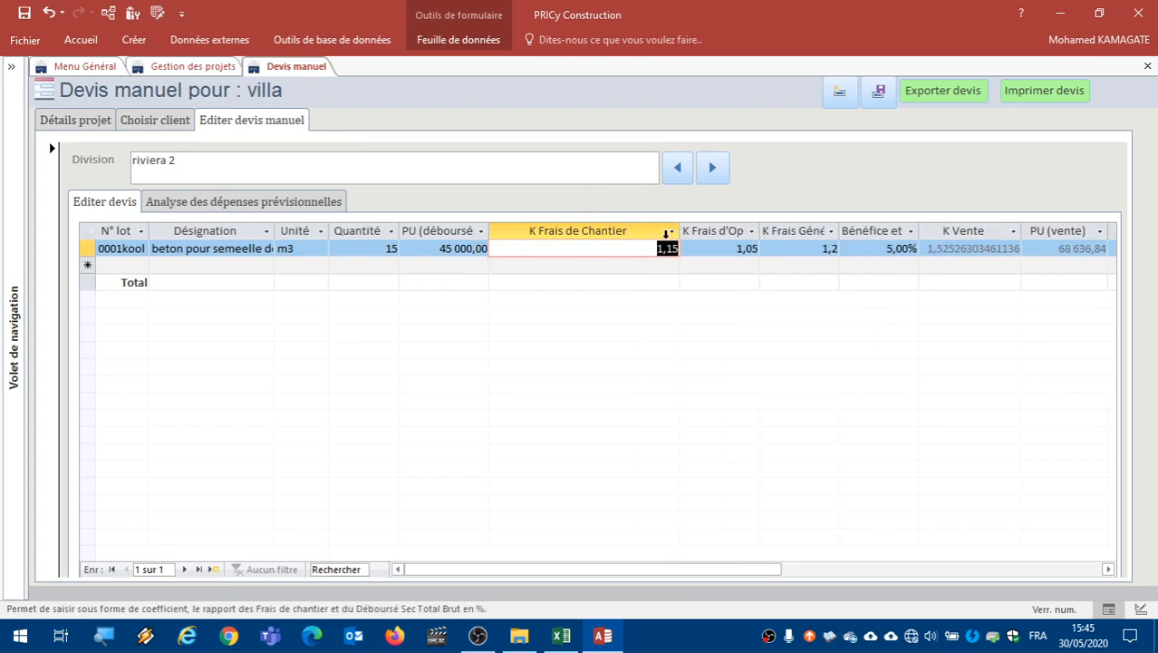
drag(679, 231, 552, 227)
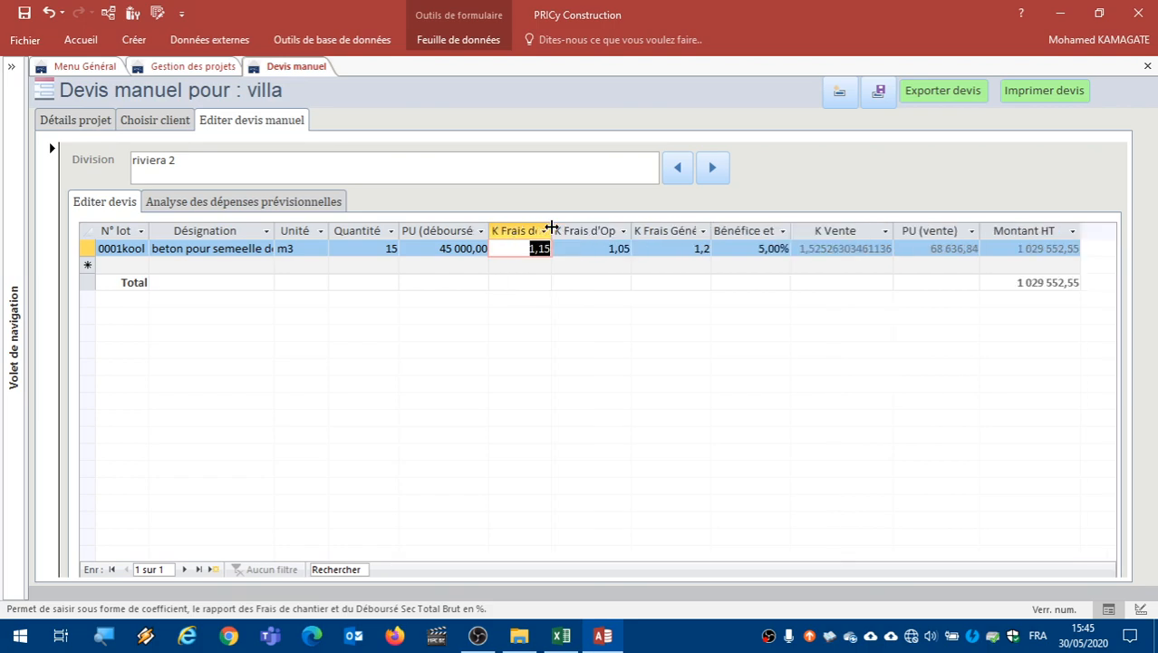
mouse_move(632, 230)
mouse_down()
mouse_move(694, 232)
mouse_move(632, 232)
mouse_up()
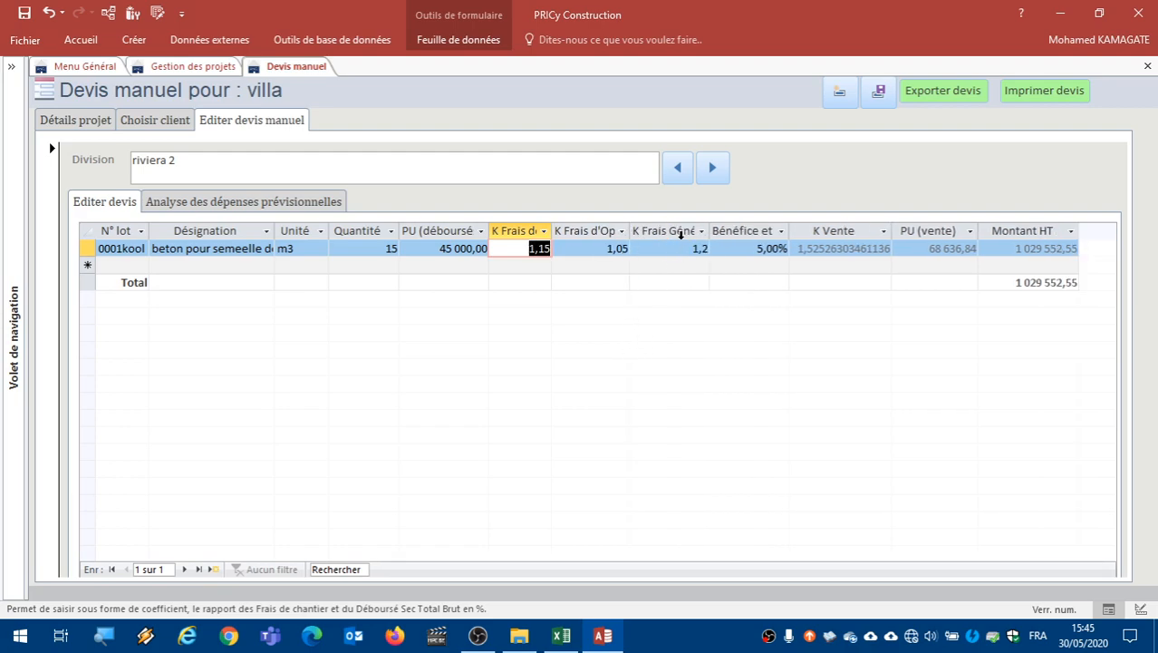
mouse_move(710, 231)
mouse_down()
mouse_move(747, 233)
mouse_move(714, 227)
mouse_up()
Step: Set the concrete line's profit and contingency rate (Bénéfice et aléas) to 3%
click(747, 249)
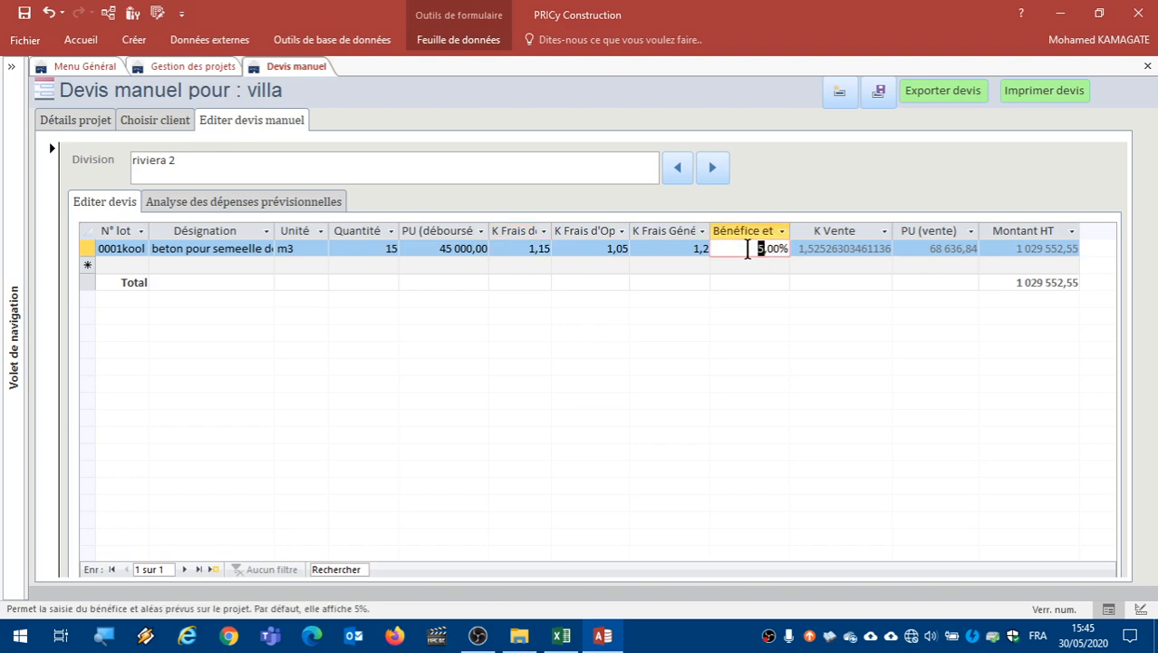
text(3)
click(741, 265)
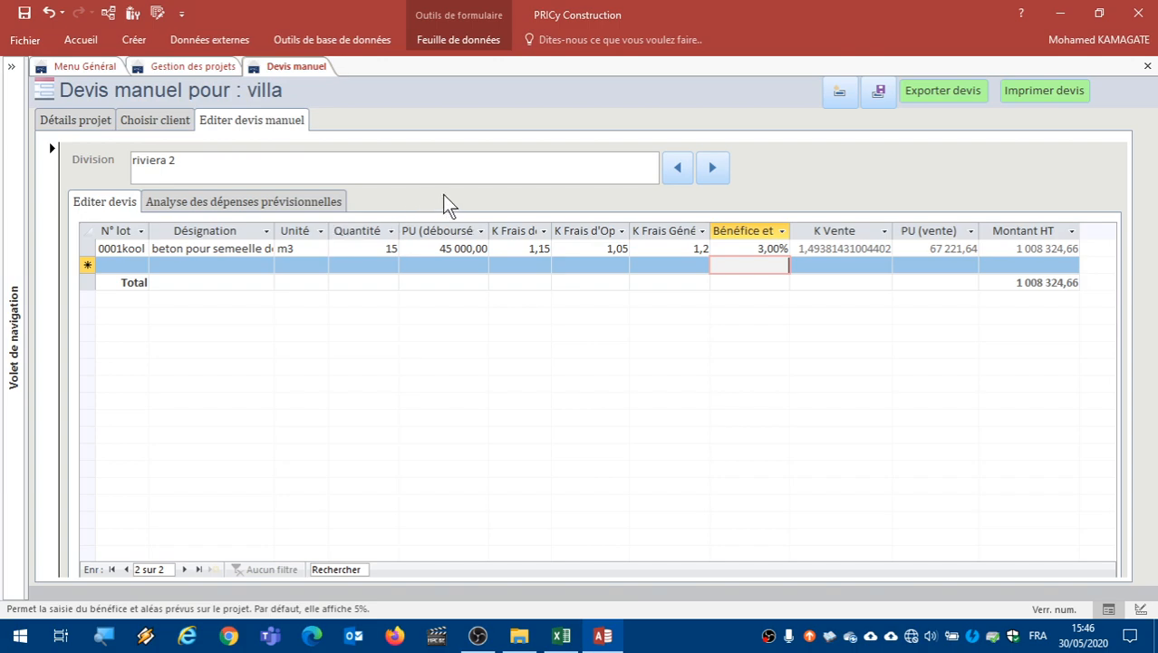
Step: Add a second quote line with the designation coffrage and the unit m2
click(233, 264)
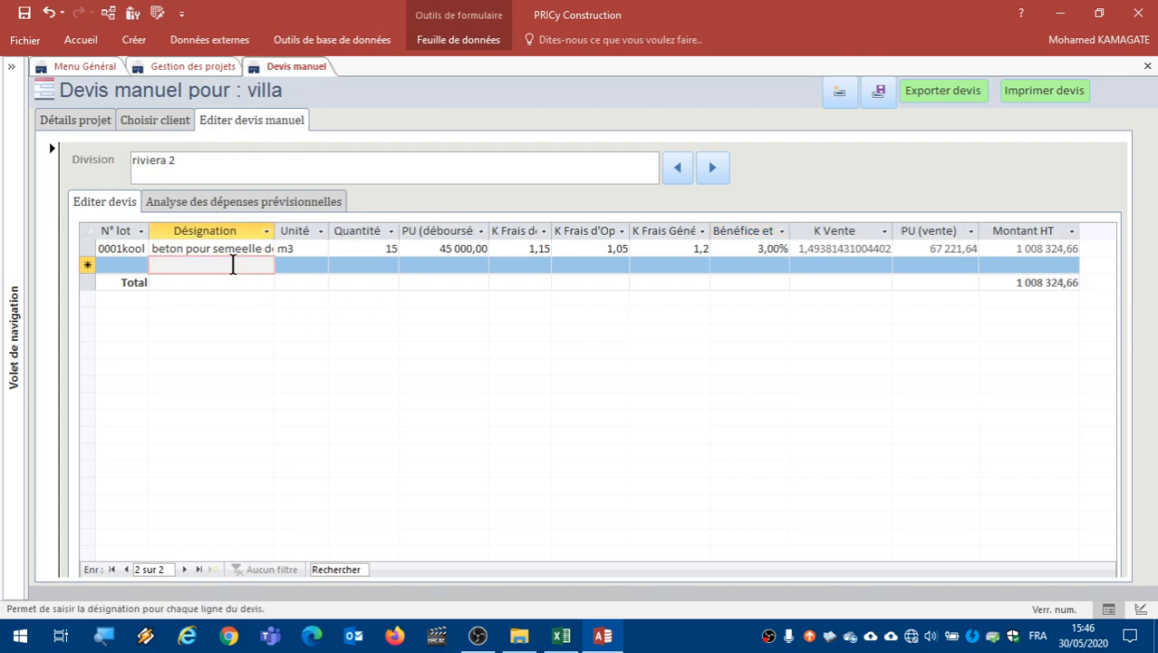
text(cof)
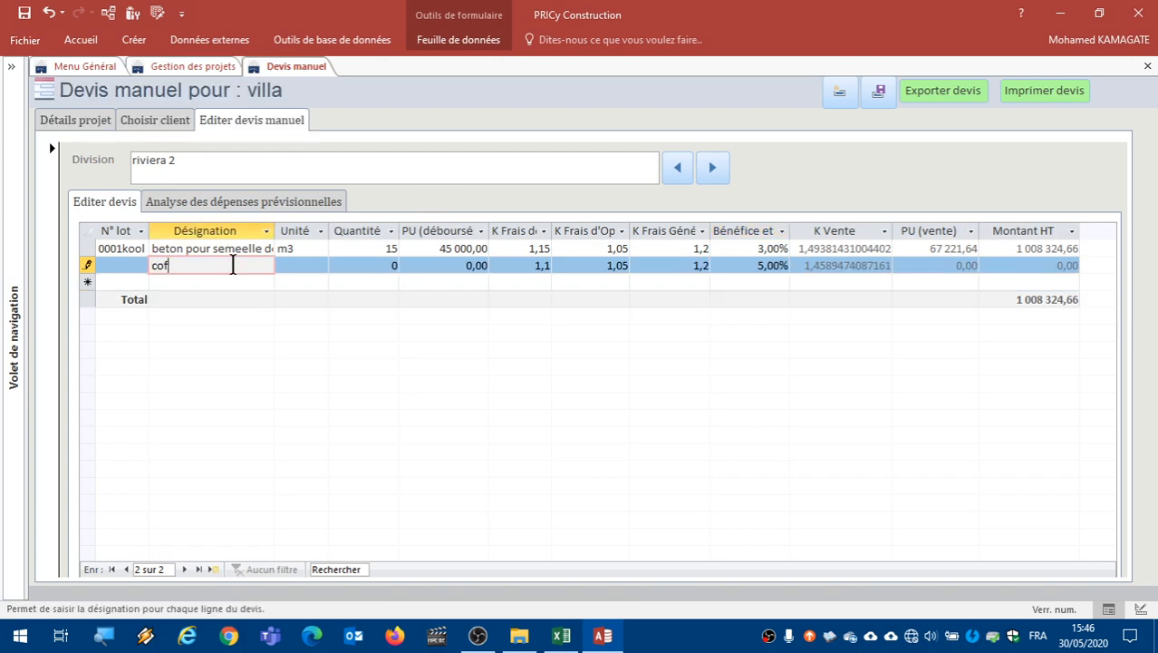
text(frage)
click(289, 249)
click(309, 264)
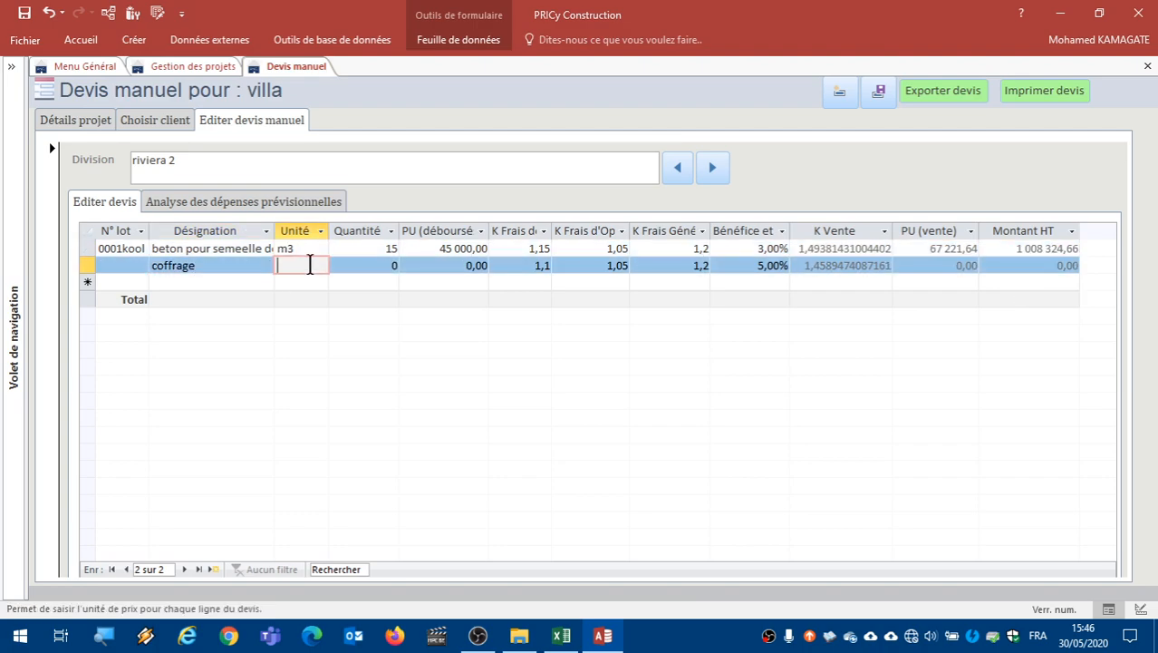
text(m2)
Step: Set the coffrage line's quantity to 8 and its dry-cost unit price (PU déboursé) to 1700
click(367, 264)
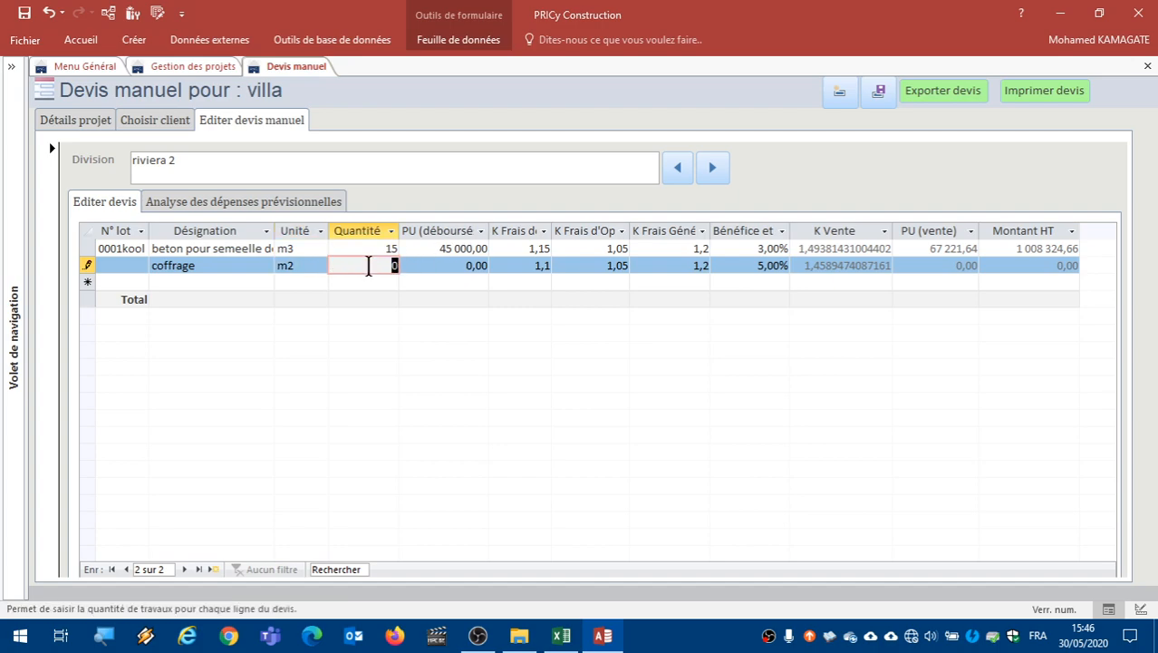
text(8)
click(432, 264)
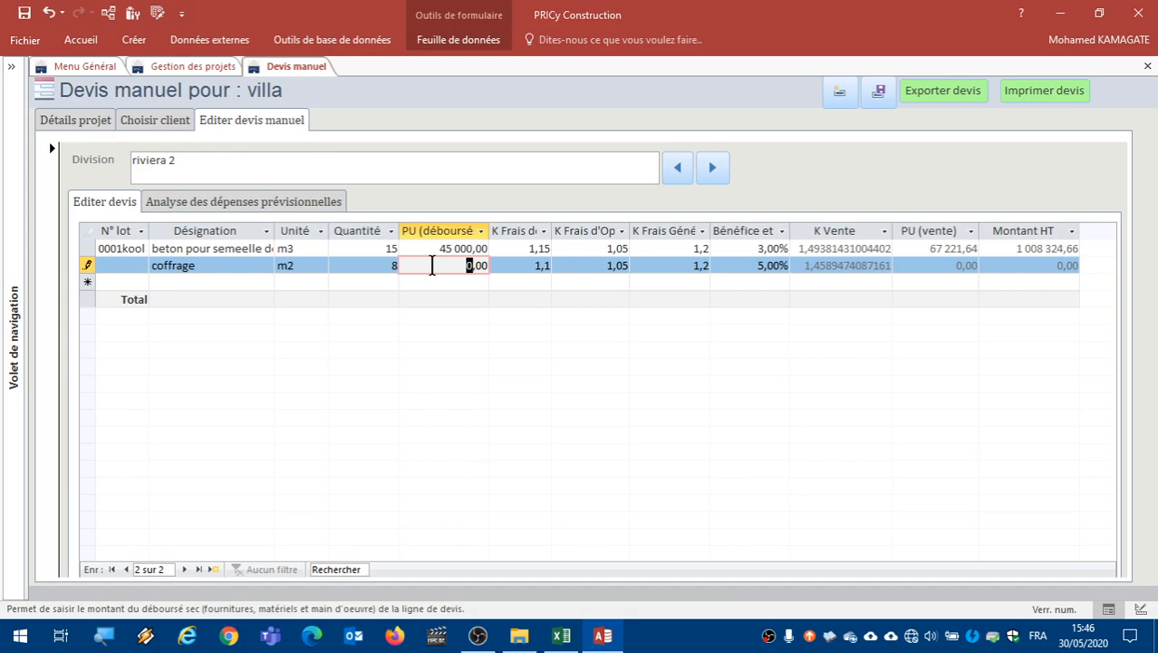
text(700)
click(430, 268)
click(455, 246)
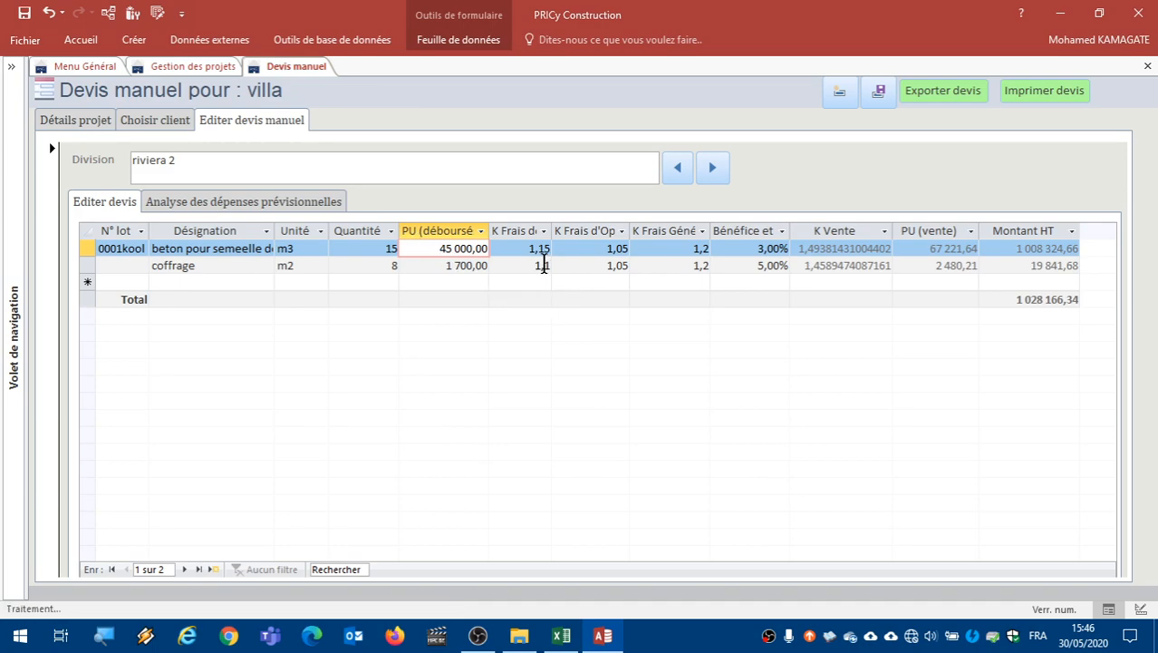
Step: Show the forecast expense analysis (Analyse des dépenses prévisionnelles) for the riviera 2 division
click(543, 265)
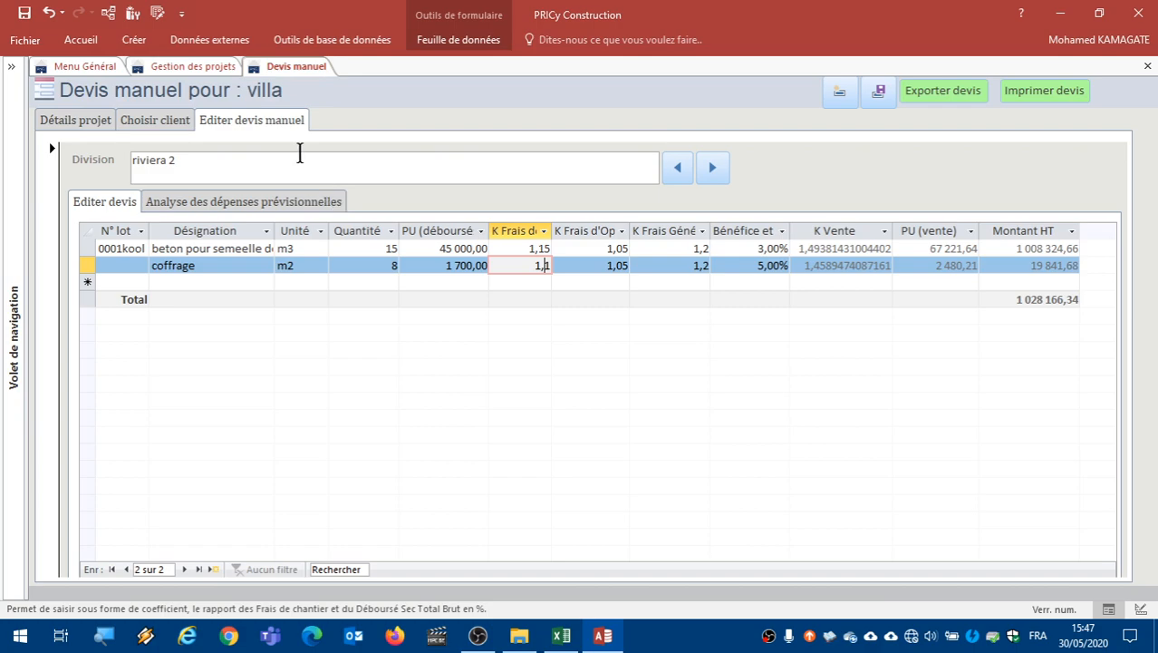
click(281, 202)
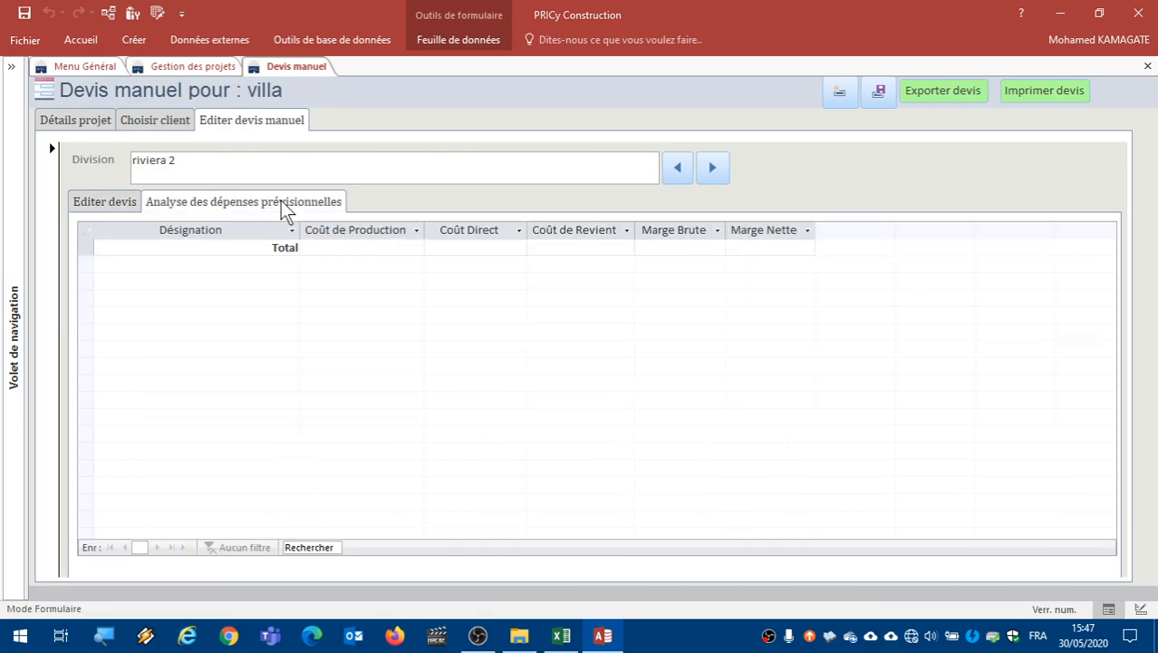
Step: Save the manual quote with its concrete and coffrage lines to refresh the forecast expense analysis for riviera 2
click(116, 199)
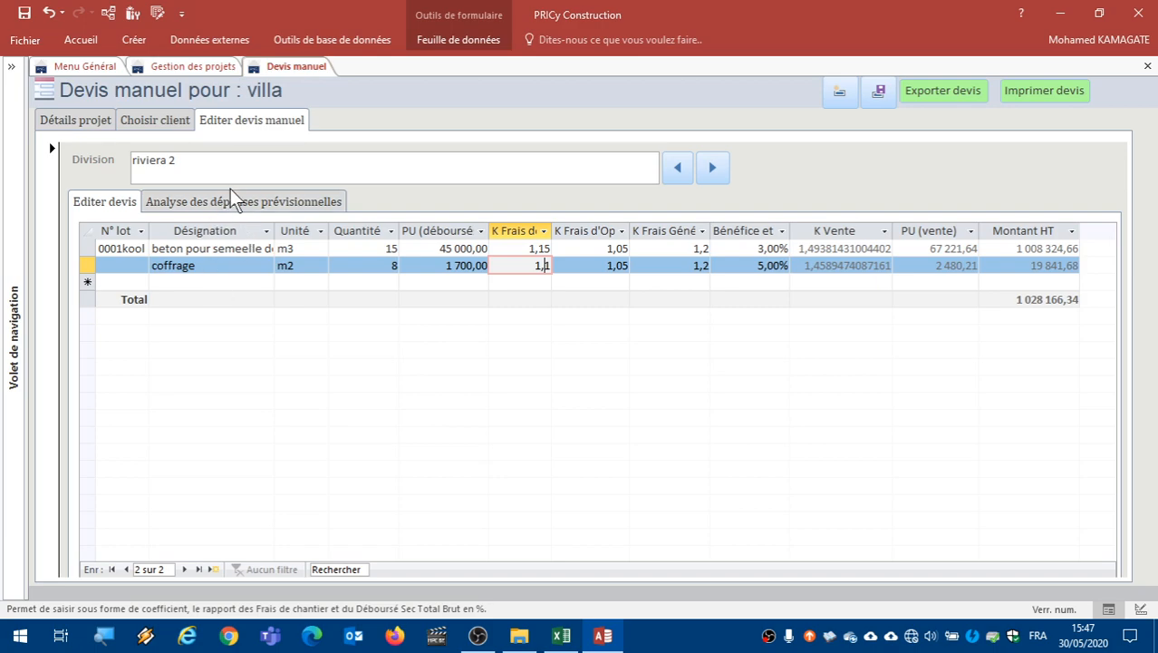
click(227, 204)
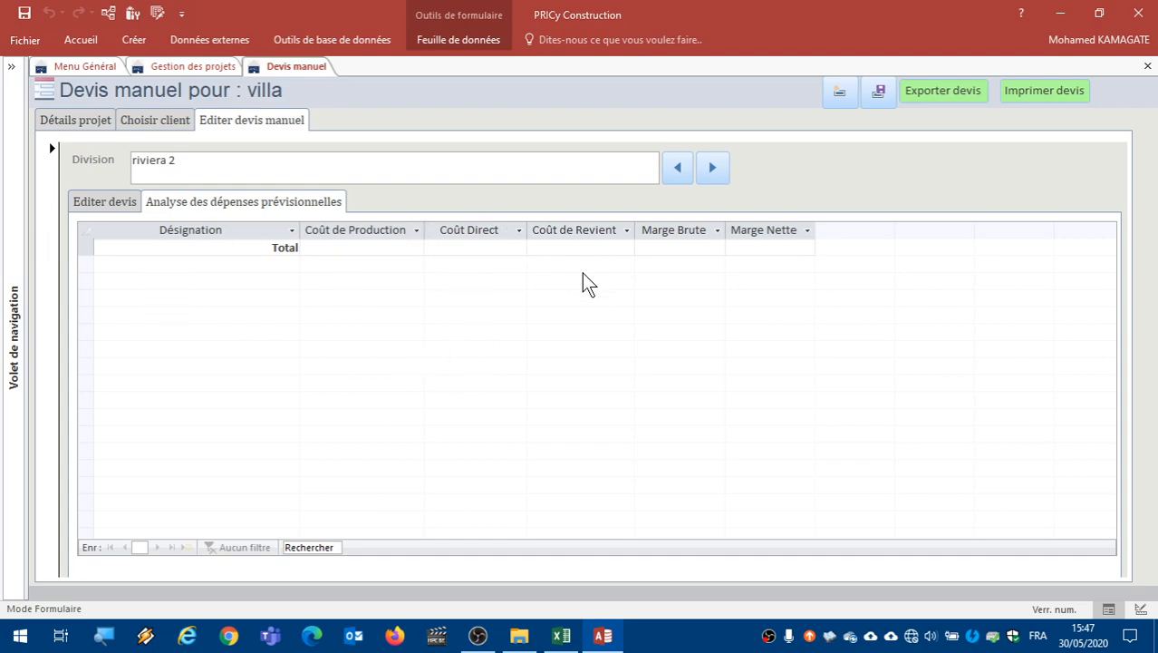
click(883, 93)
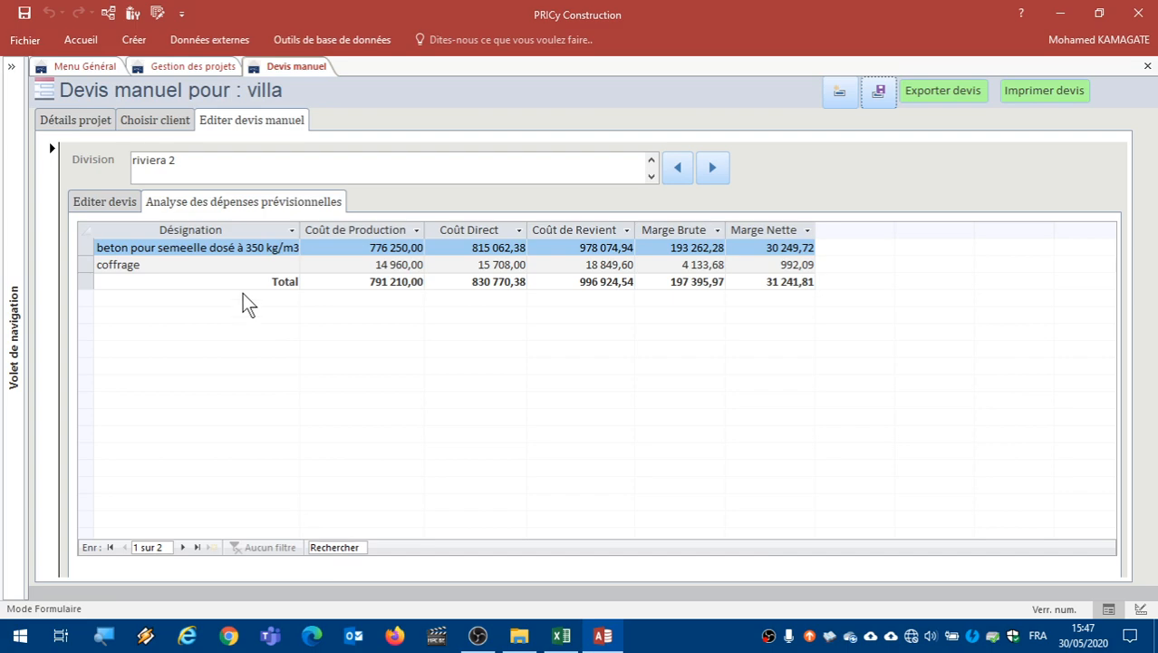
Step: Fit the Désignation column of the forecast expense analysis to its longest text
double_click(303, 232)
click(303, 232)
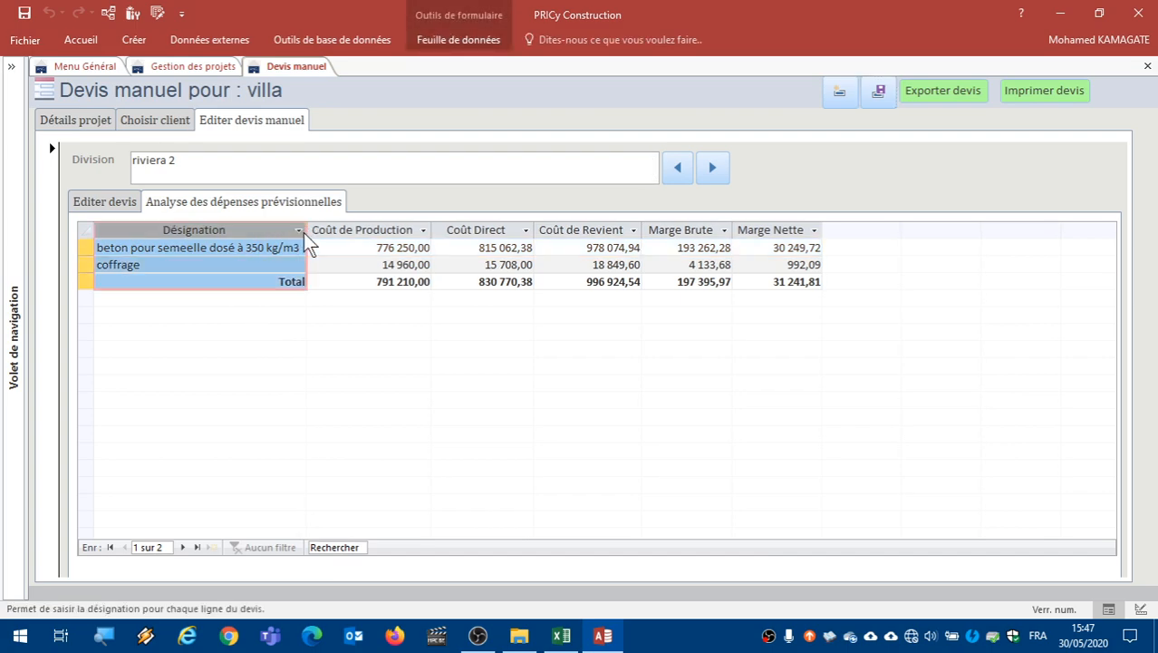
click(196, 252)
click(214, 263)
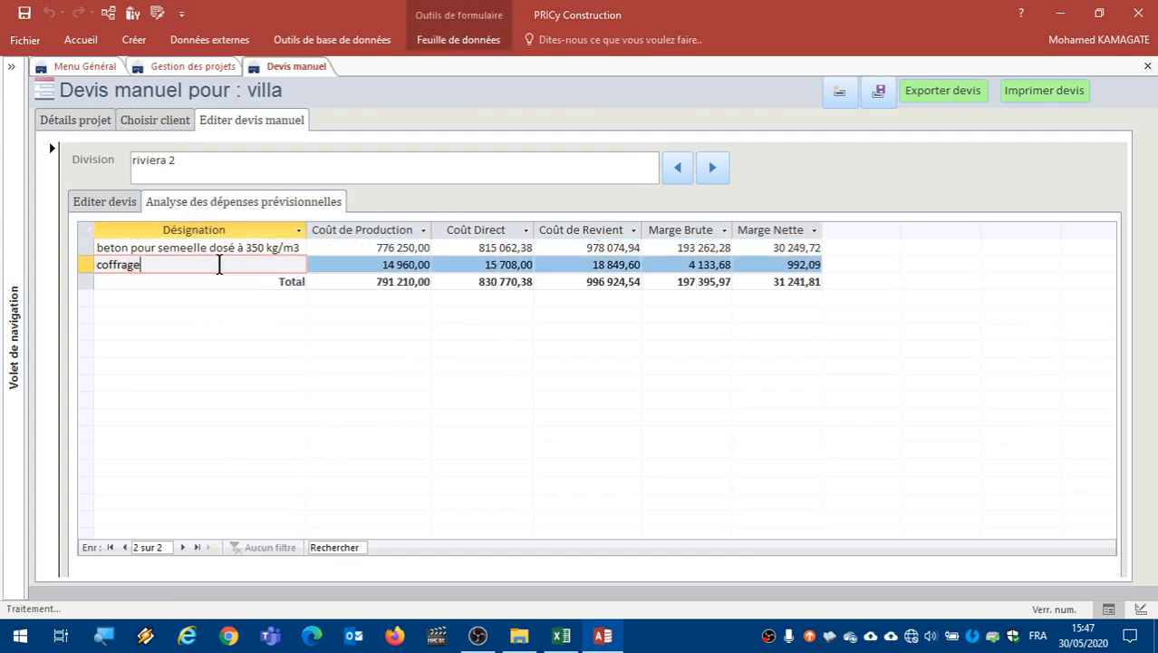
click(331, 251)
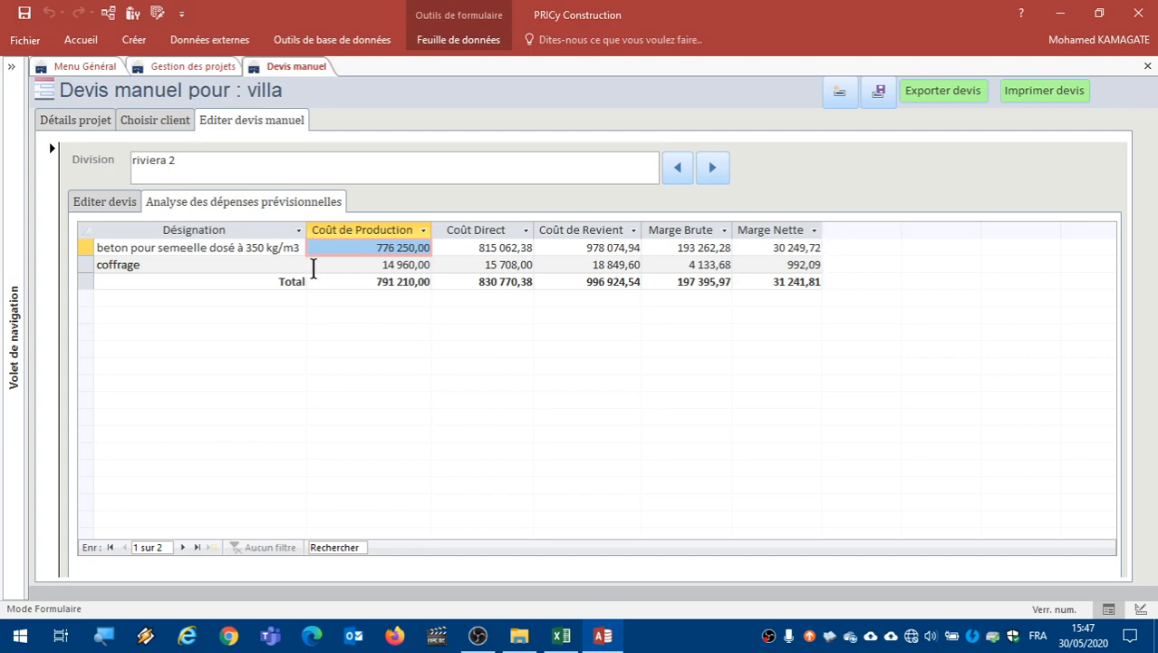
Step: Revisit the quote lines and widen the Désignation column of the forecast expense analysis well beyond its longest text
click(132, 206)
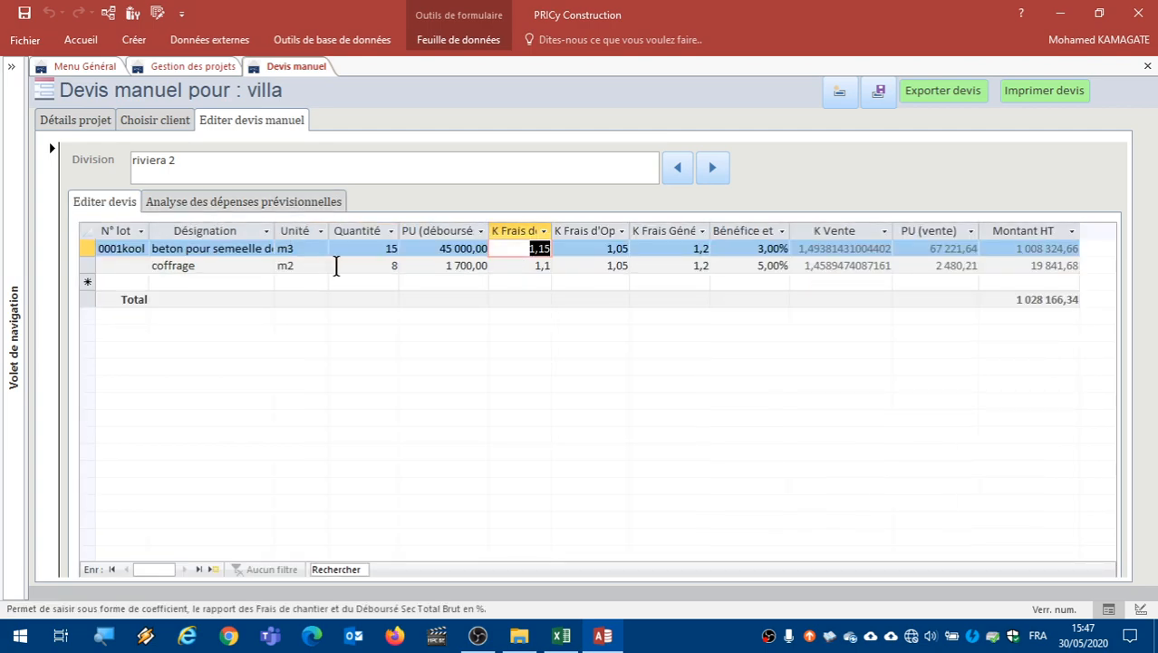
click(245, 265)
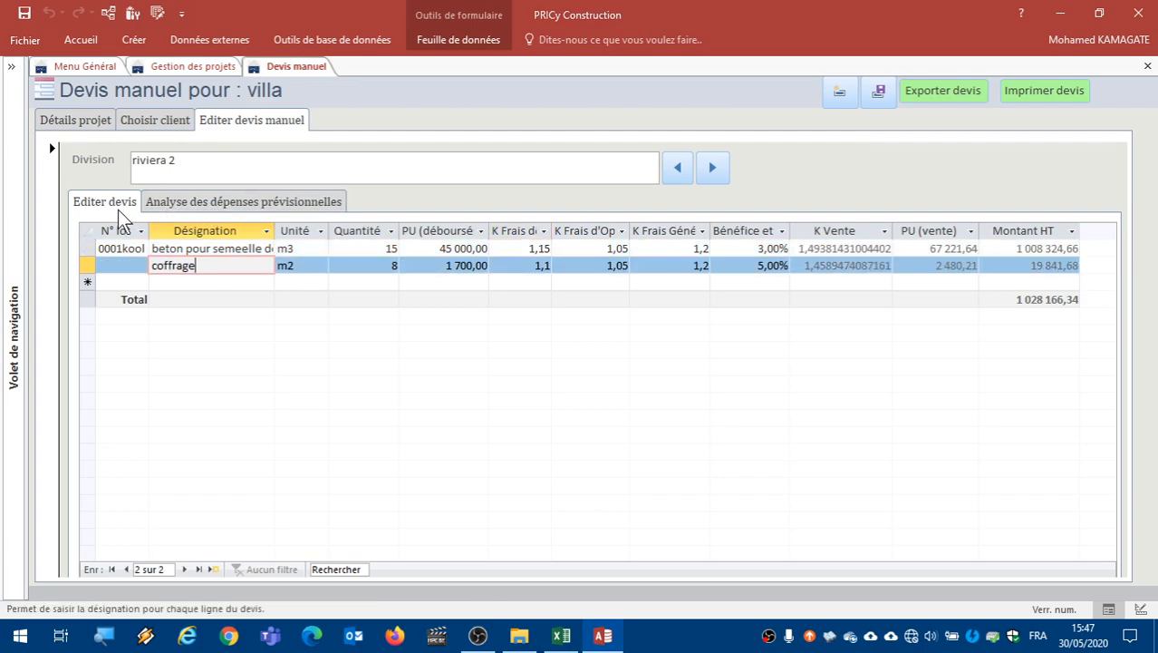
click(232, 210)
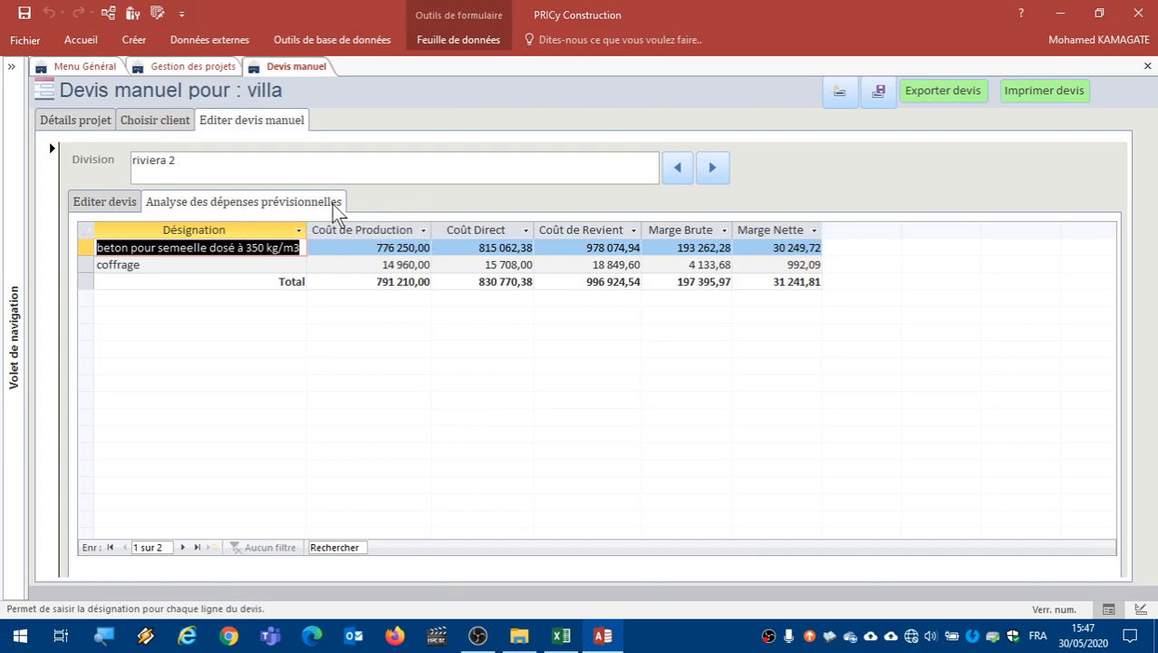
drag(310, 230, 458, 230)
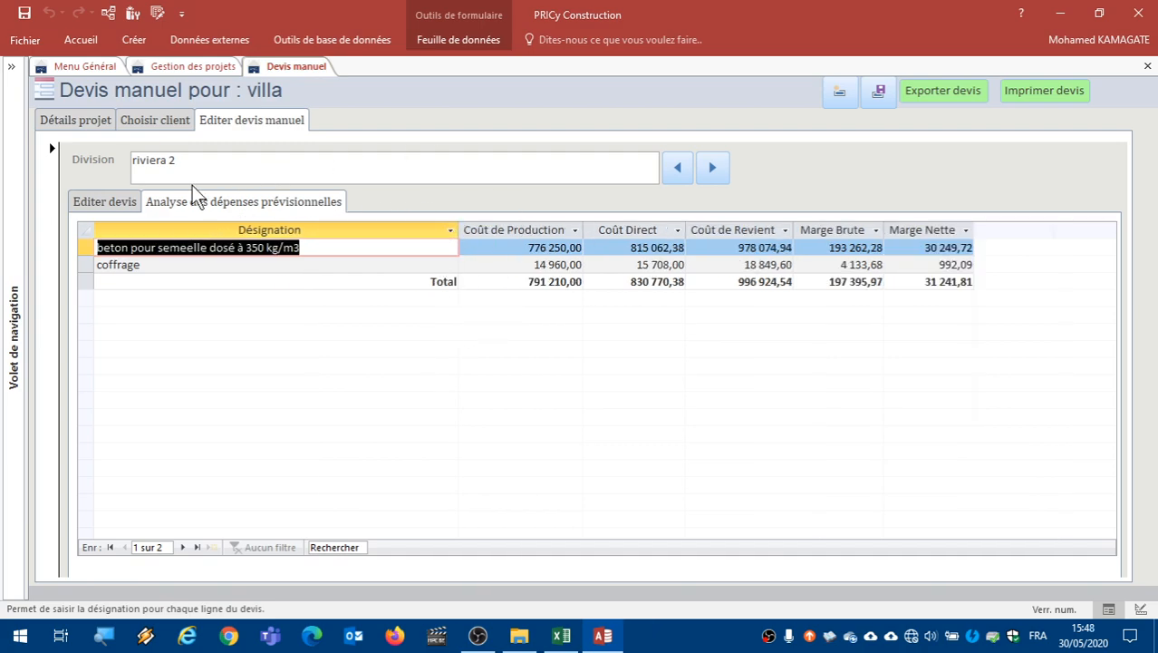
Step: Compare the coffrage line in the forecast expense analysis with its line in the quote, ending on the quote lines
click(124, 204)
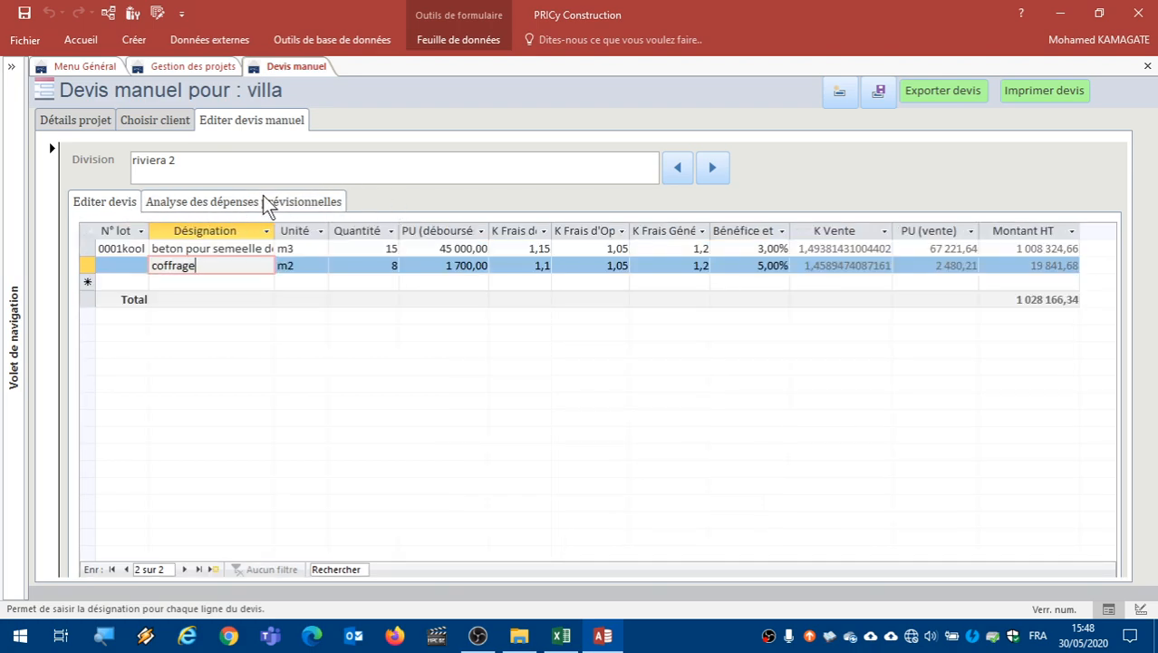
click(266, 201)
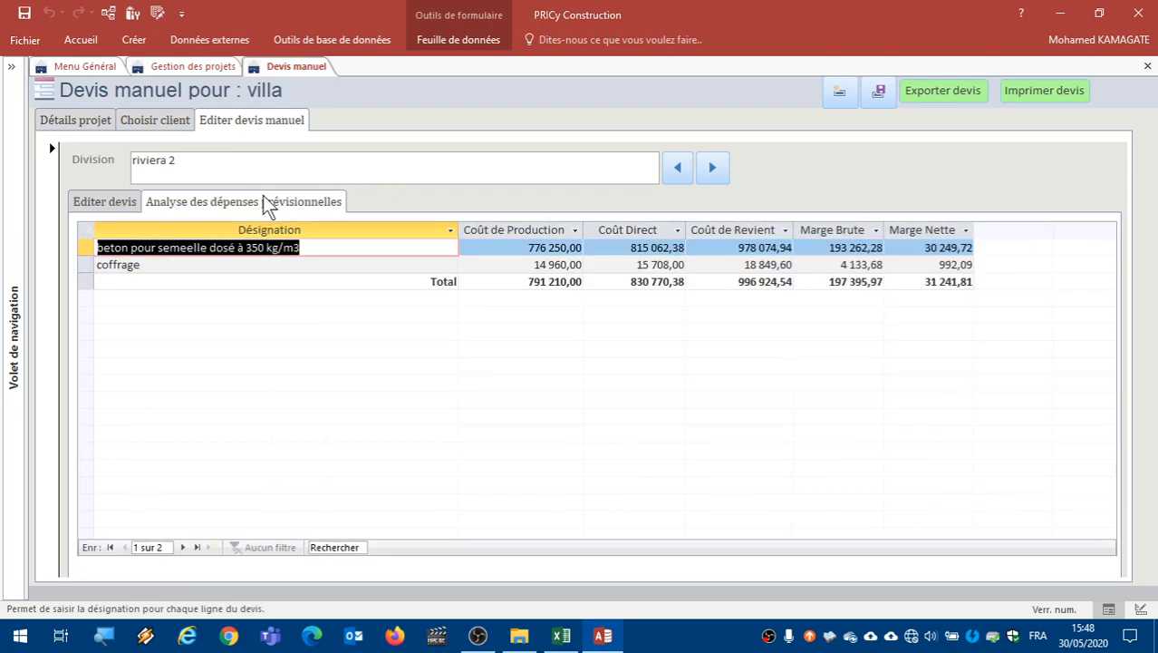
click(354, 265)
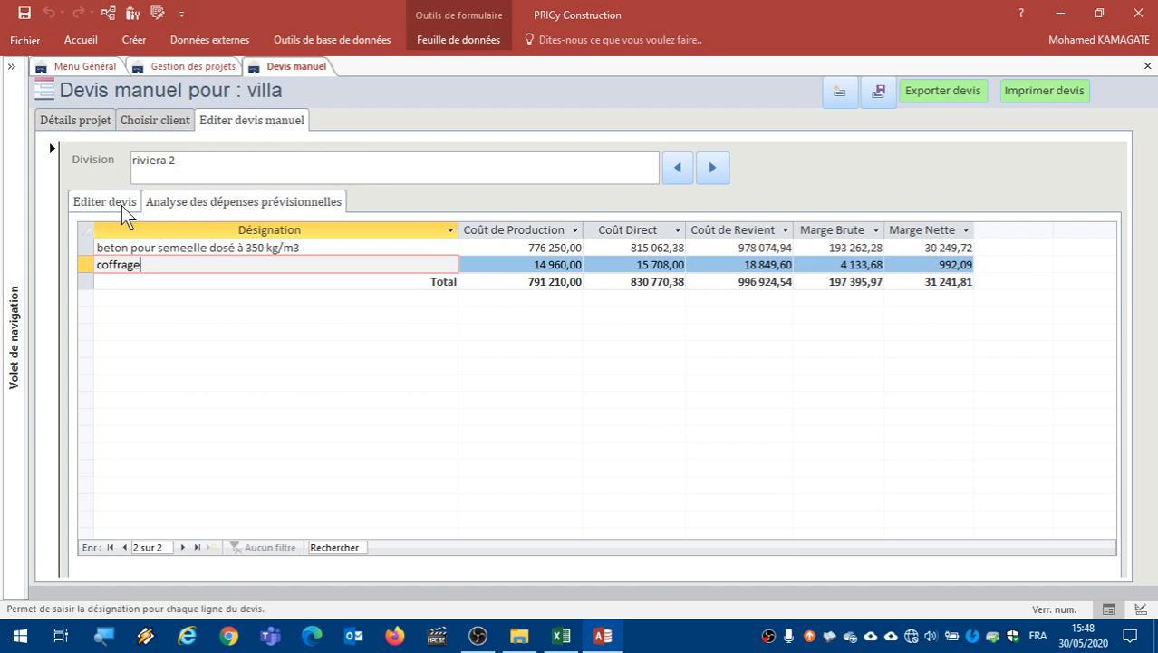
click(122, 203)
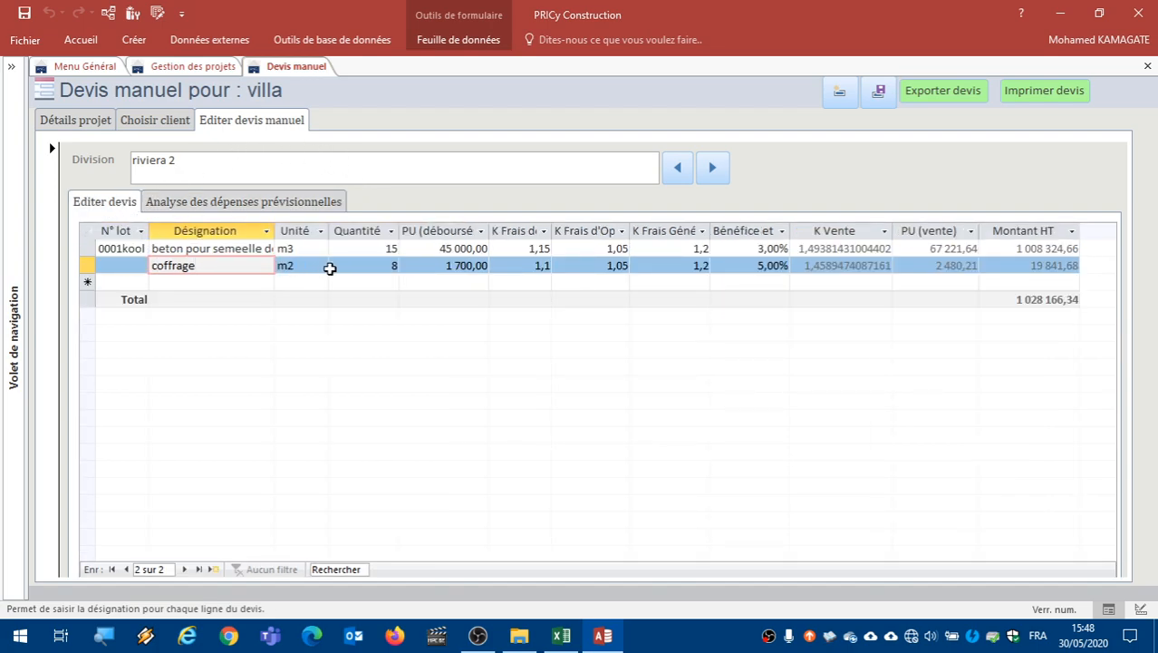